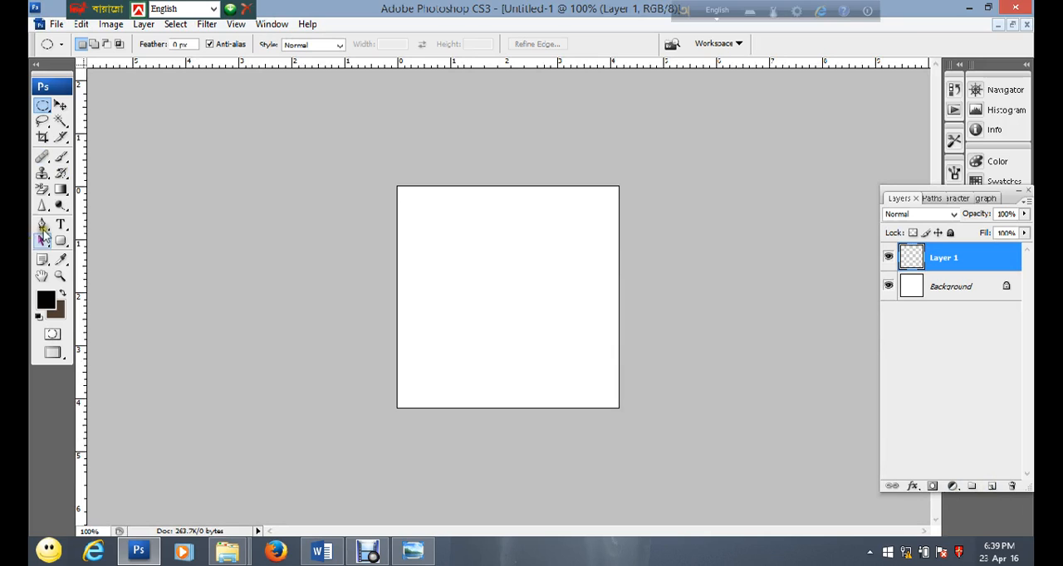
Add the horizontal text "S A Developers" in 18 pt Arial near the middle of the canvas
{"action": "left_click", "coordinate": [61, 224]}
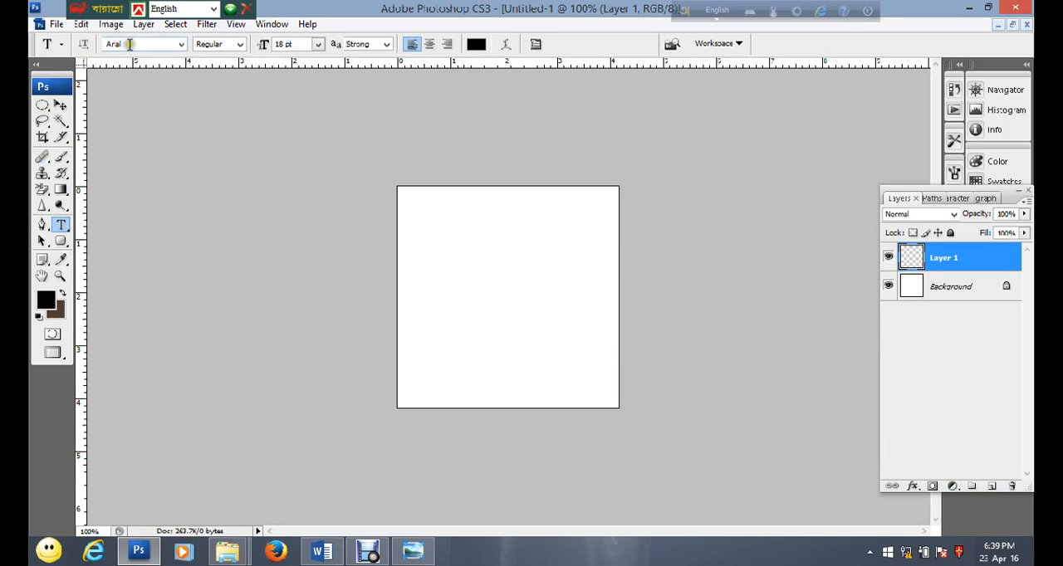
{"action": "left_click", "coordinate": [293, 44]}
{"action": "left_click", "coordinate": [449, 290]}
{"action": "type", "text": "S A Developers"}
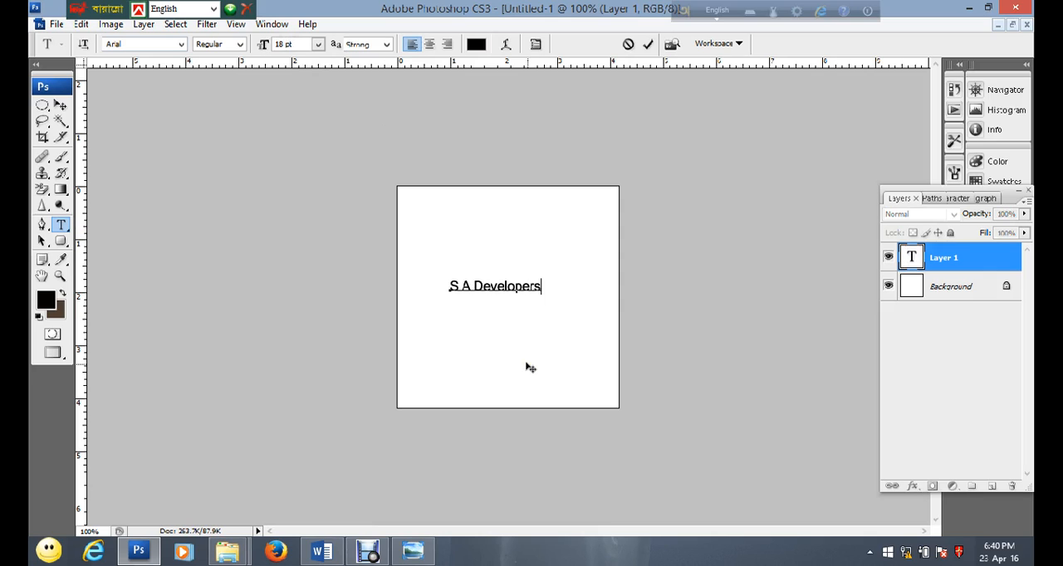
{"action": "left_click", "coordinate": [60, 106]}
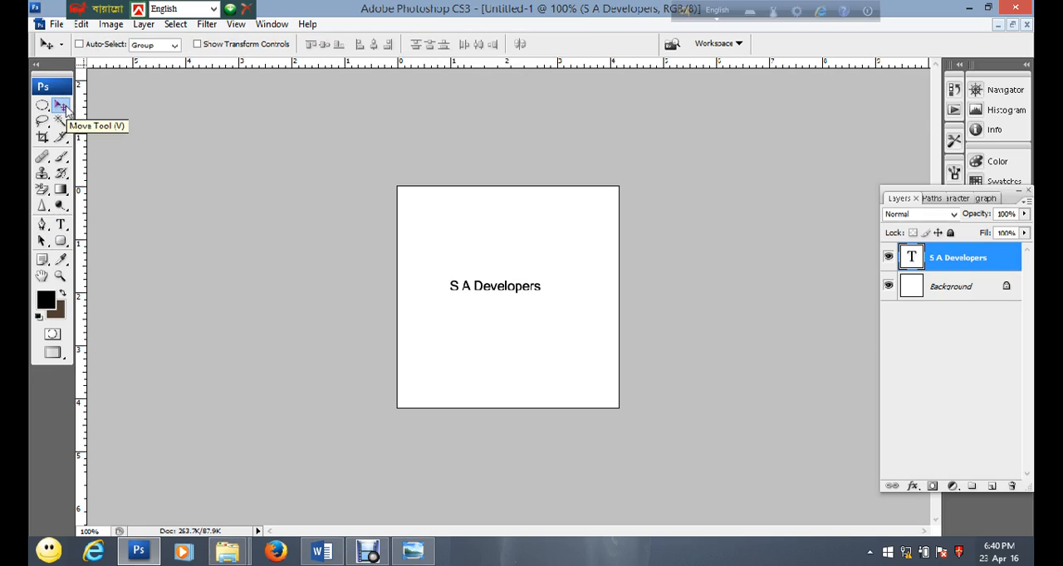
{"action": "left_click", "coordinate": [58, 224]}
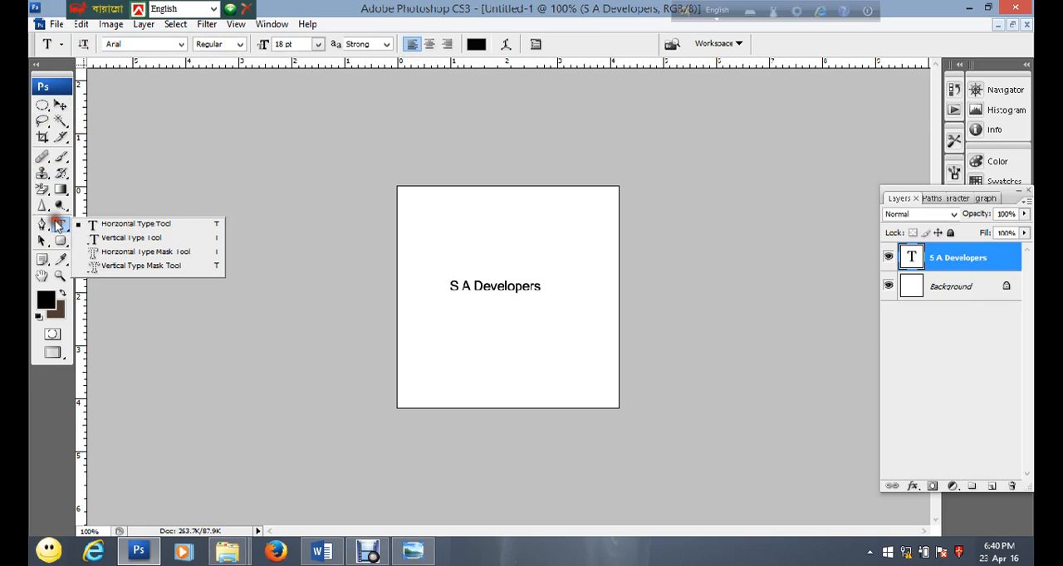
{"action": "left_click", "coordinate": [506, 45]}
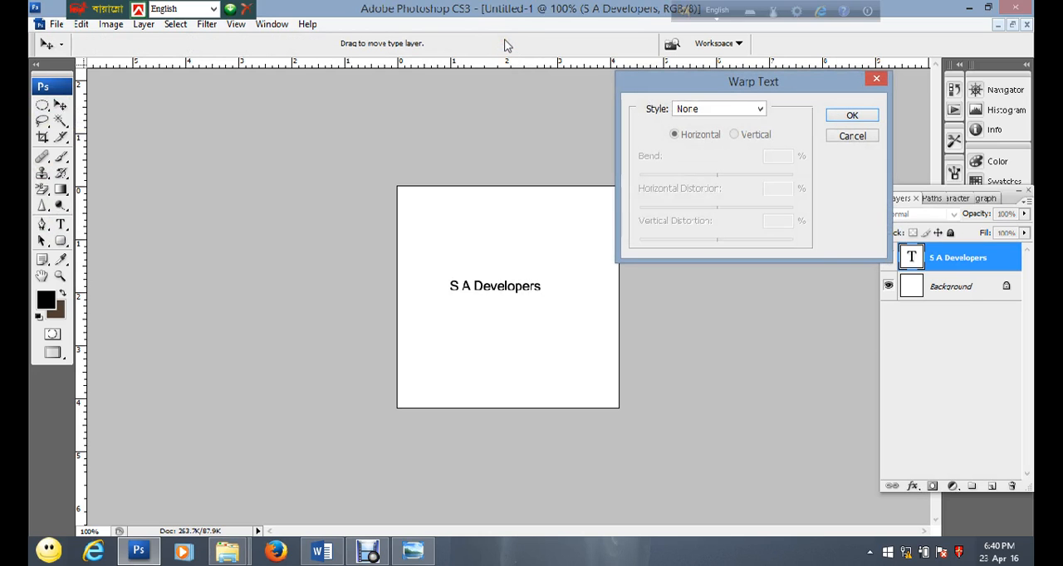
{"action": "left_click", "coordinate": [856, 138]}
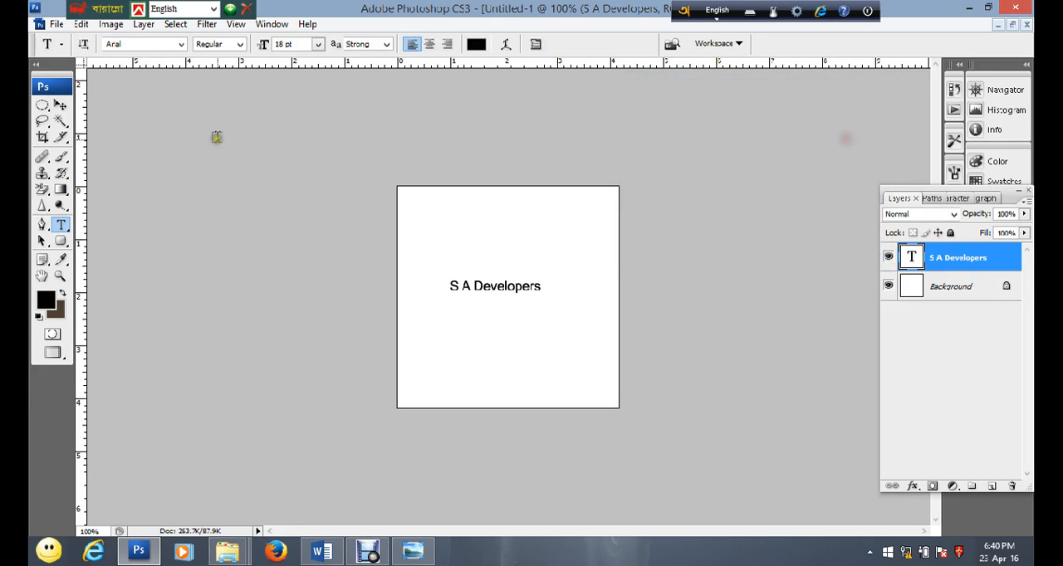
{"action": "left_click", "coordinate": [62, 108]}
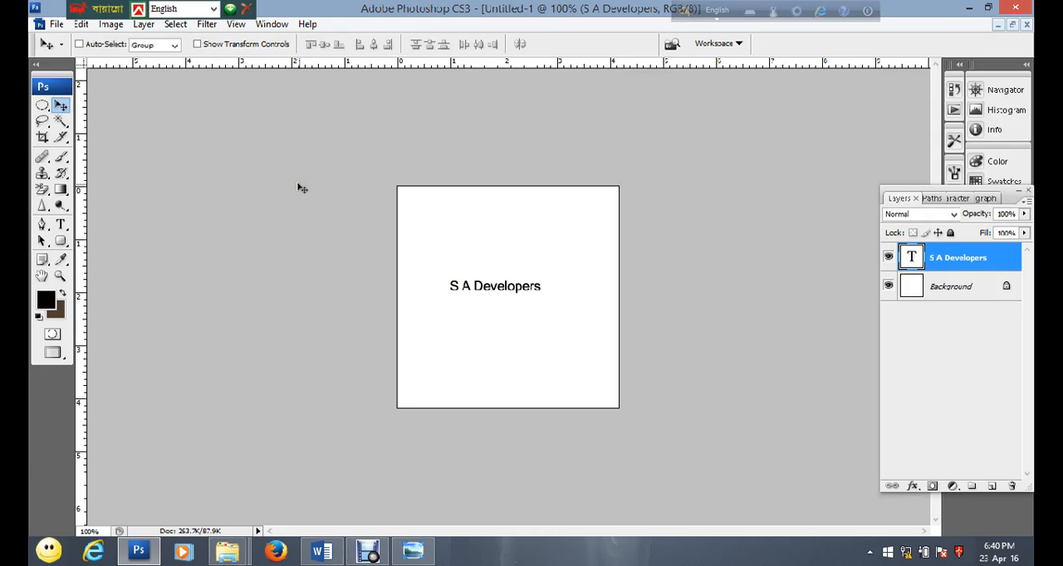
{"action": "right_click", "coordinate": [938, 257]}
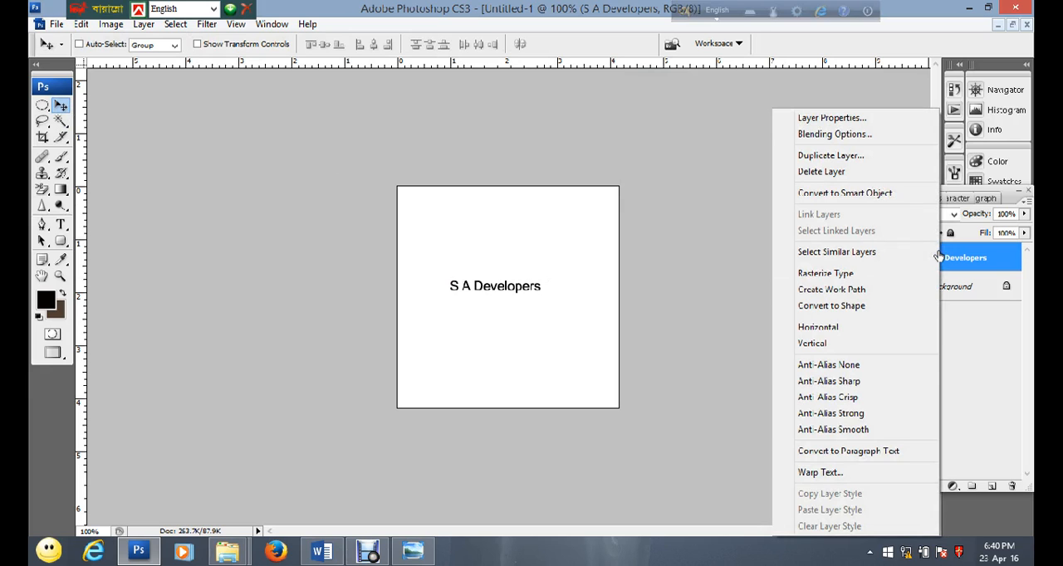
{"action": "left_click", "coordinate": [847, 472]}
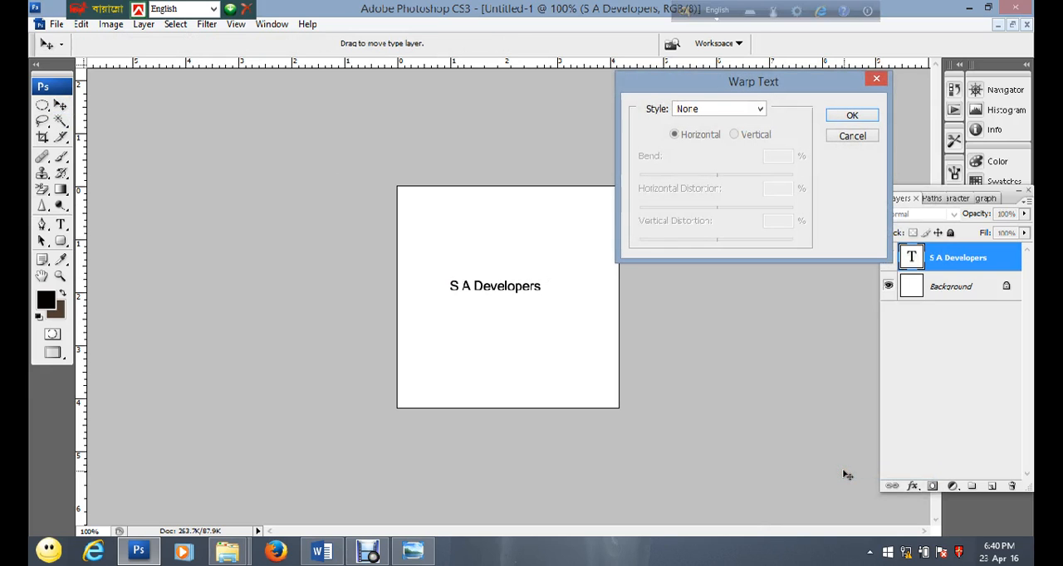
{"action": "left_click", "coordinate": [852, 136]}
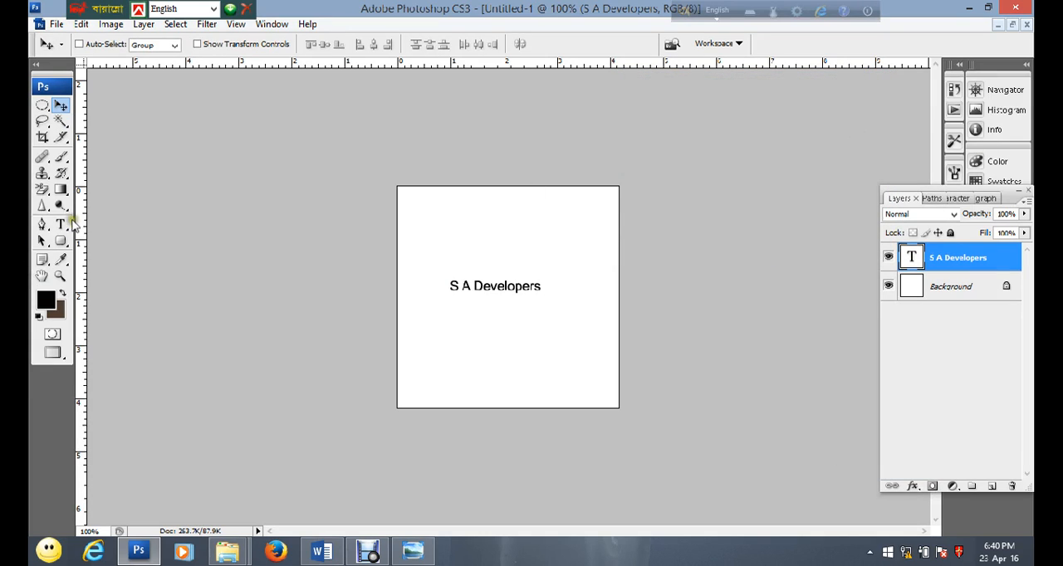
Warp the "S A Developers" text with the Arc style, horizontal orientation and a bend of +100%
{"action": "left_click", "coordinate": [61, 225]}
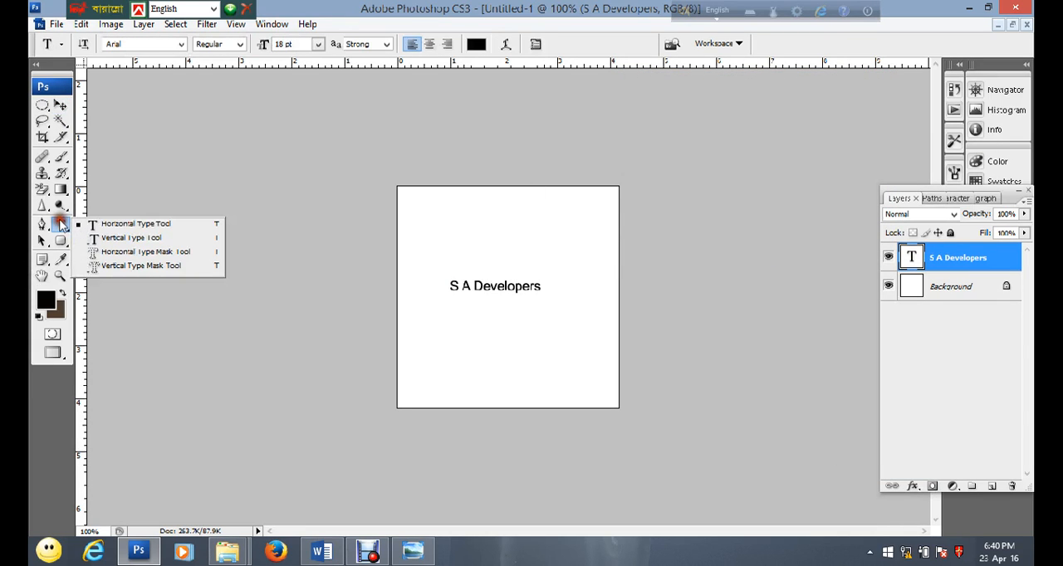
{"action": "left_click", "coordinate": [506, 43]}
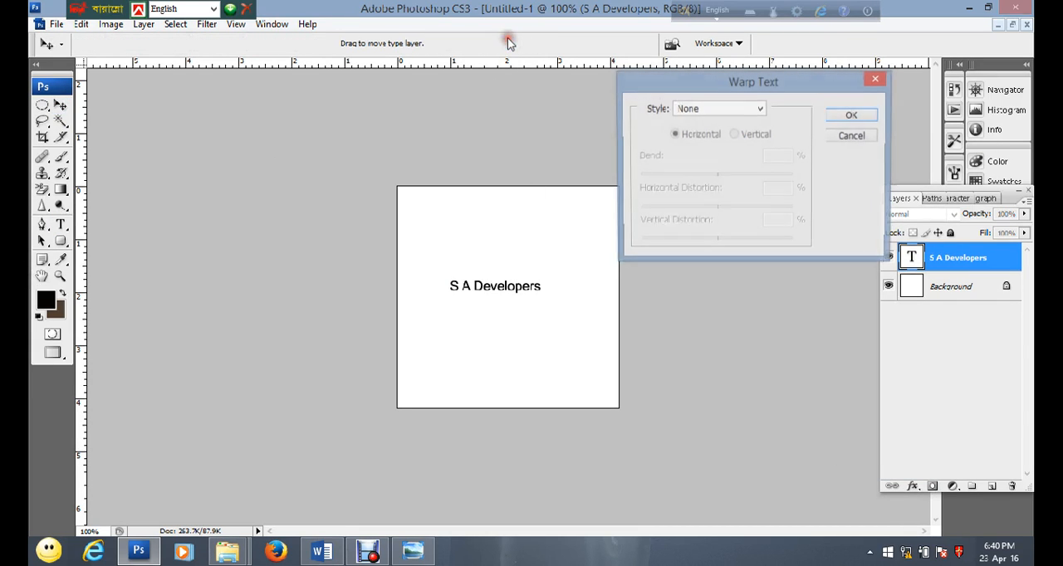
{"action": "left_click", "coordinate": [759, 110]}
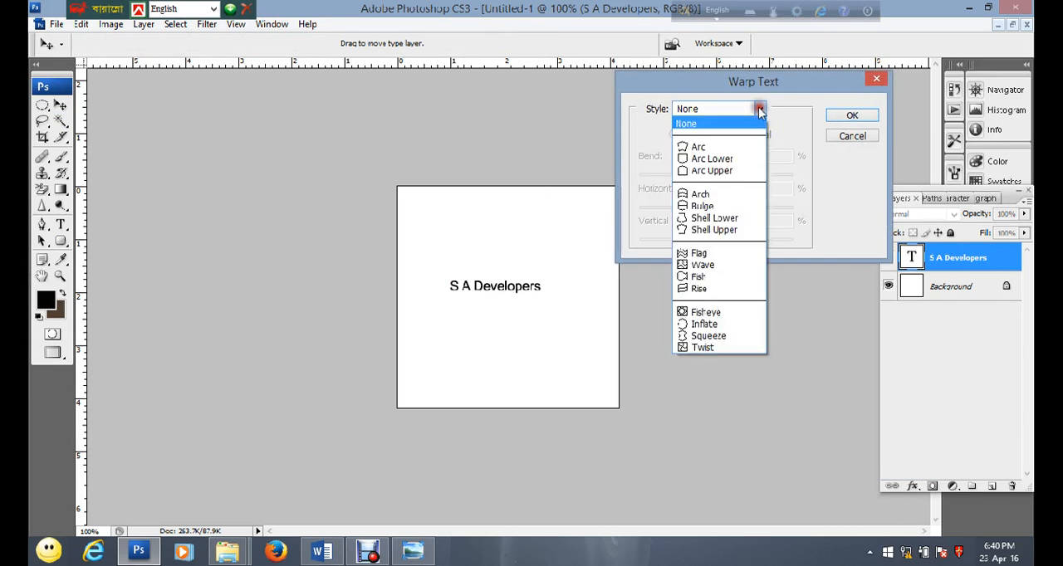
{"action": "left_click", "coordinate": [700, 148]}
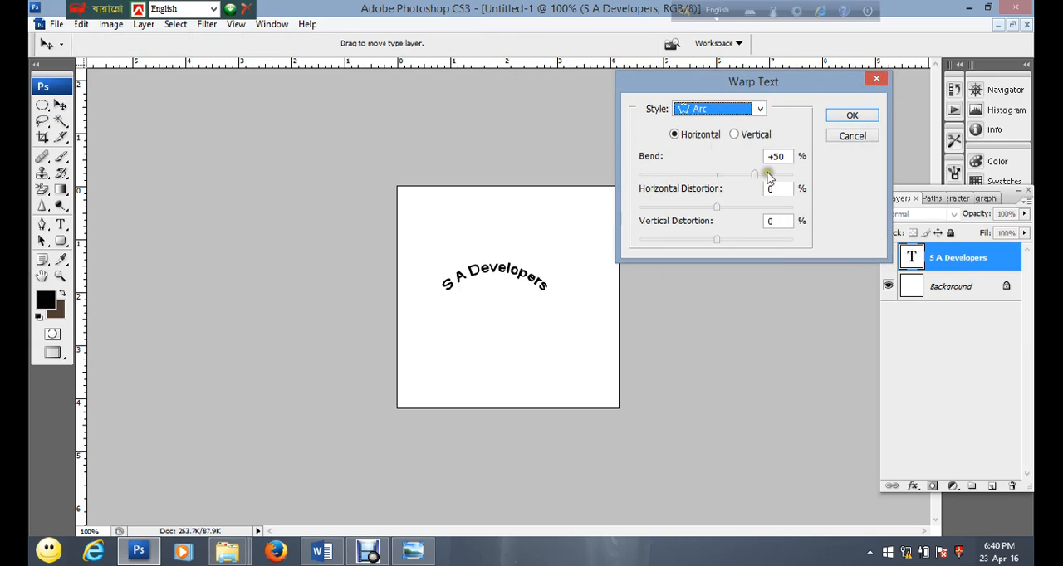
{"action": "left_click_drag", "start_coordinate": [756, 177], "coordinate": [794, 174]}
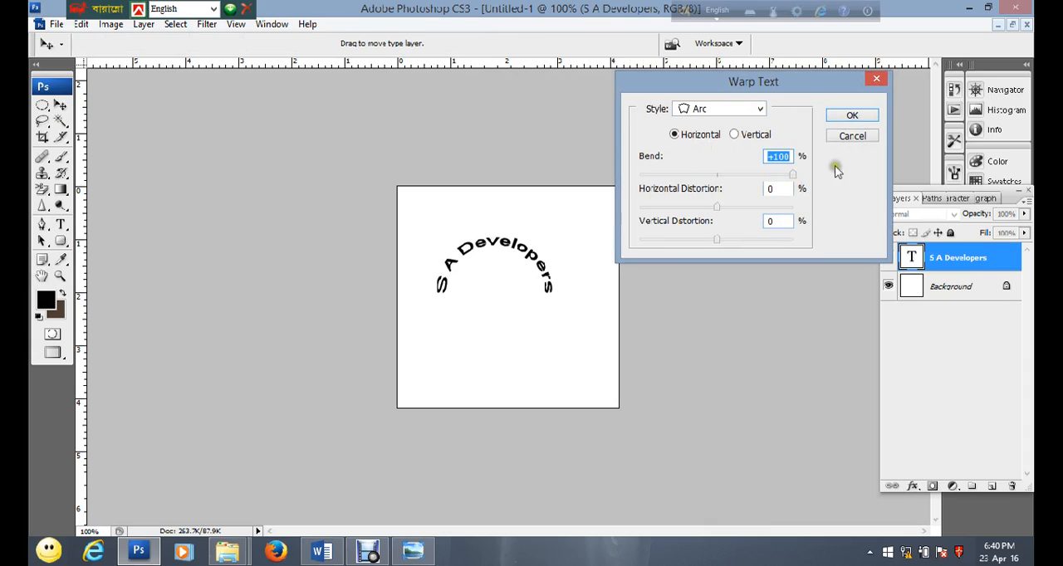
{"action": "left_click", "coordinate": [843, 117]}
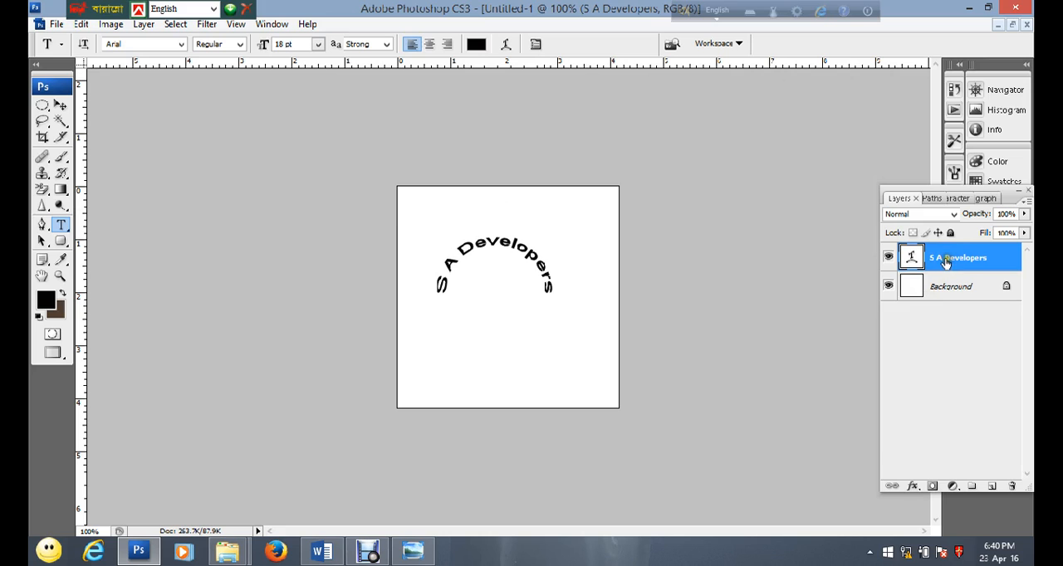
Duplicate the arched "S A Developers" text layer under its default copy name
{"action": "right_click", "coordinate": [944, 263]}
{"action": "left_click", "coordinate": [836, 158]}
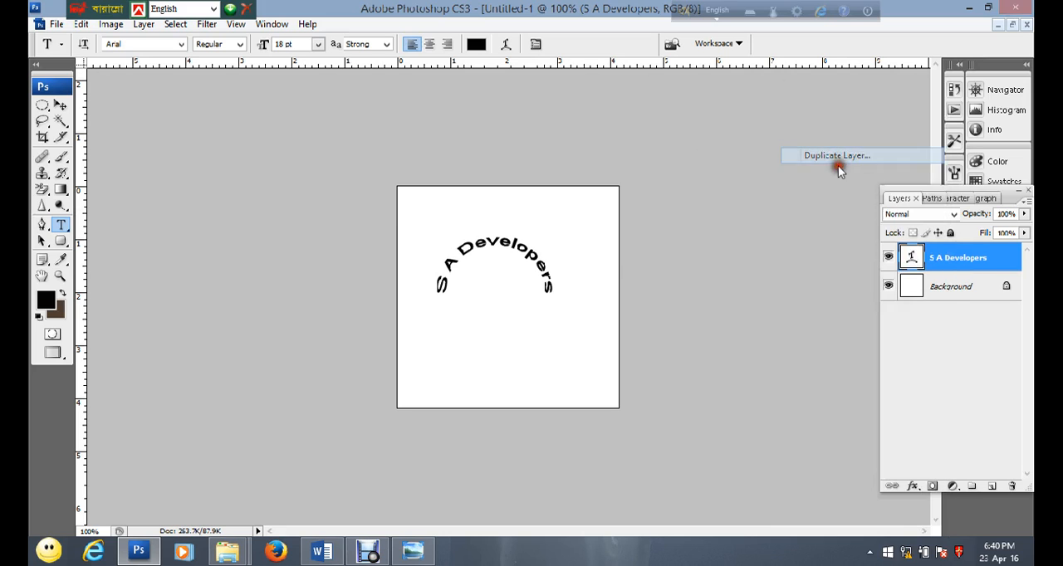
{"action": "left_click", "coordinate": [663, 163]}
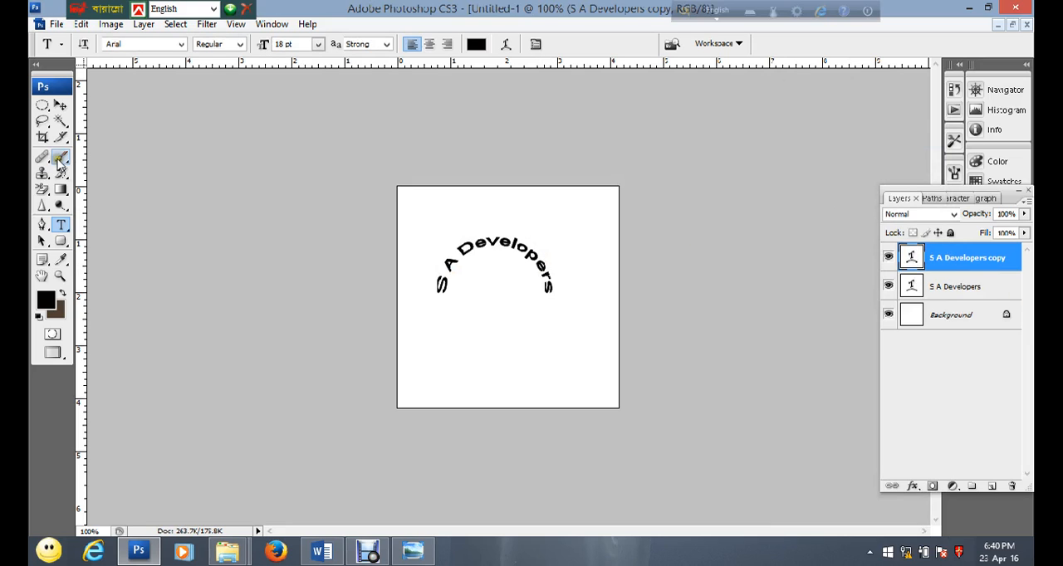
Rotate the copied text layer by 180° with Free Transform and apply the transformation
{"action": "left_click", "coordinate": [81, 25]}
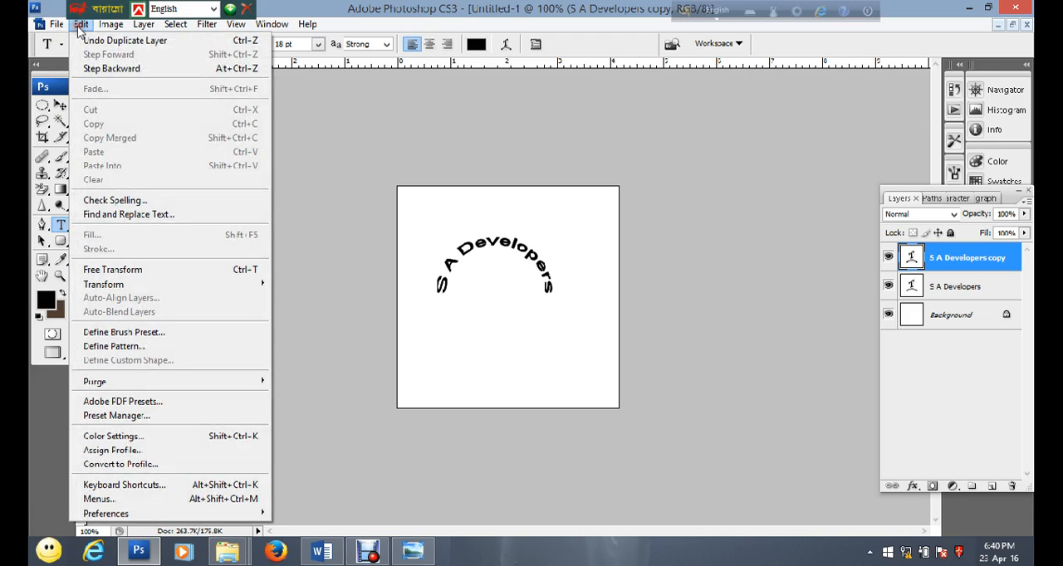
{"action": "left_click", "coordinate": [109, 287]}
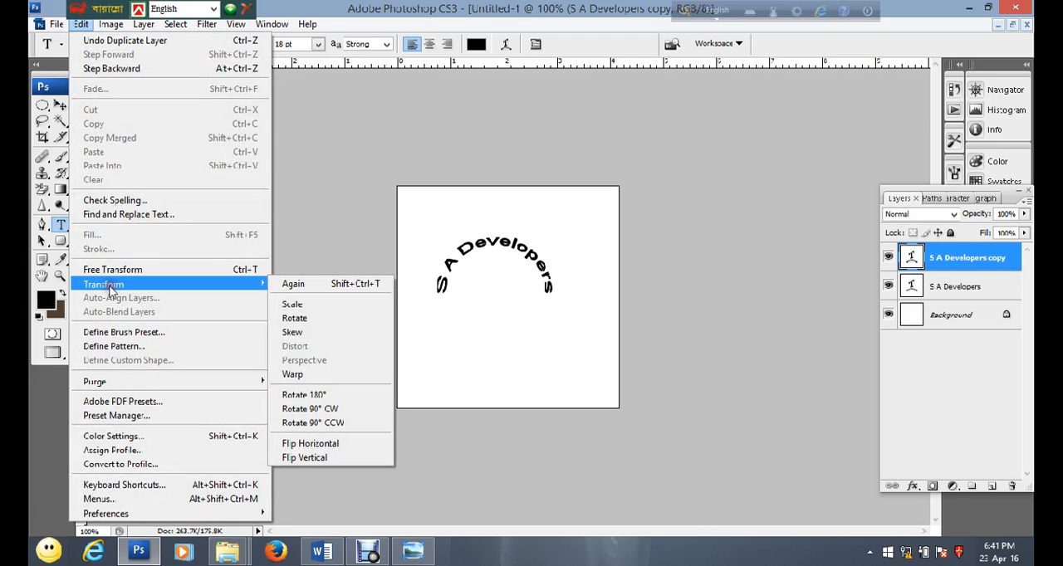
{"action": "left_click", "coordinate": [110, 270]}
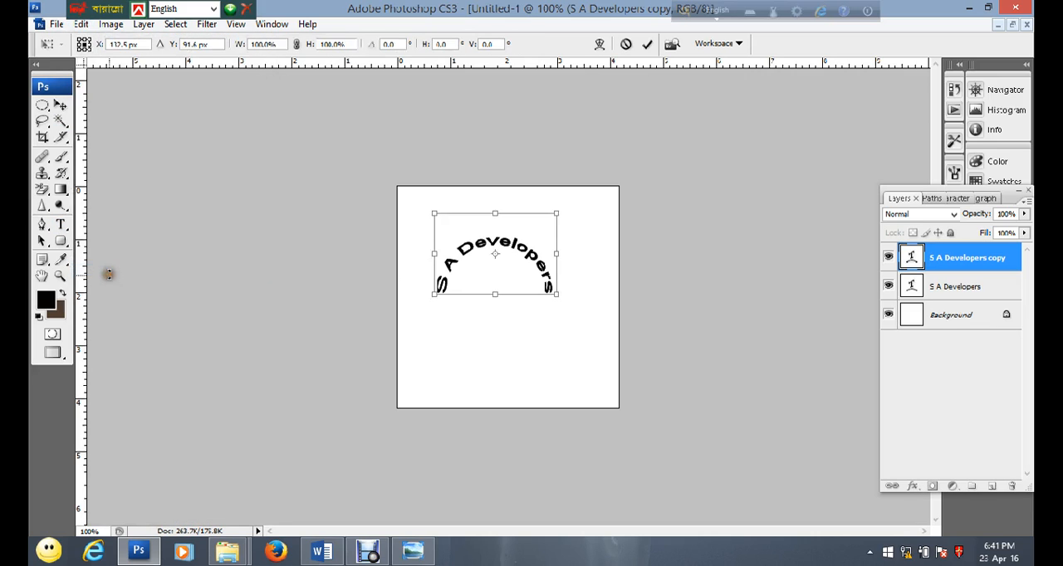
{"action": "left_click", "coordinate": [79, 25]}
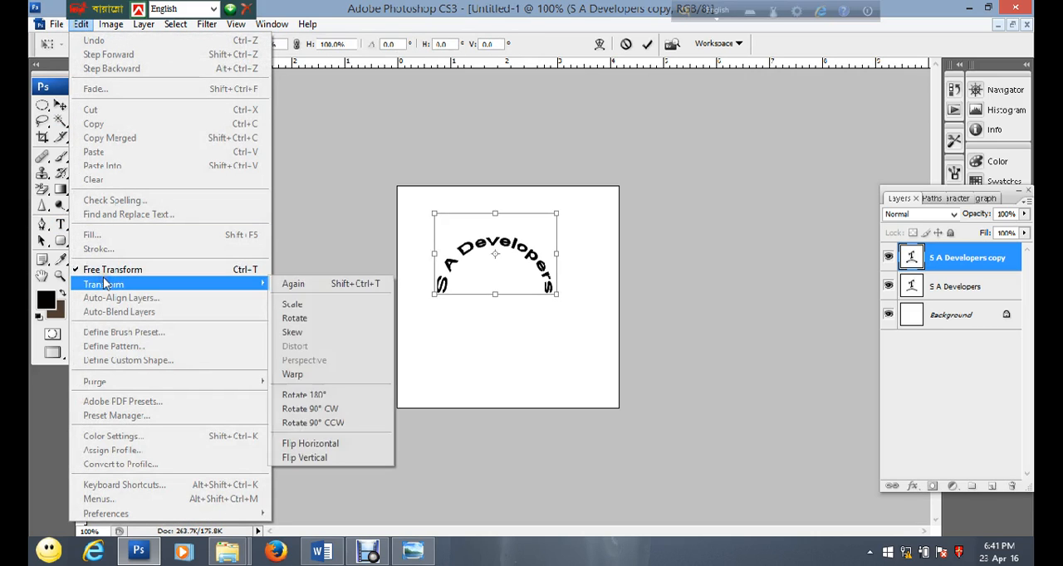
{"action": "left_click", "coordinate": [286, 7]}
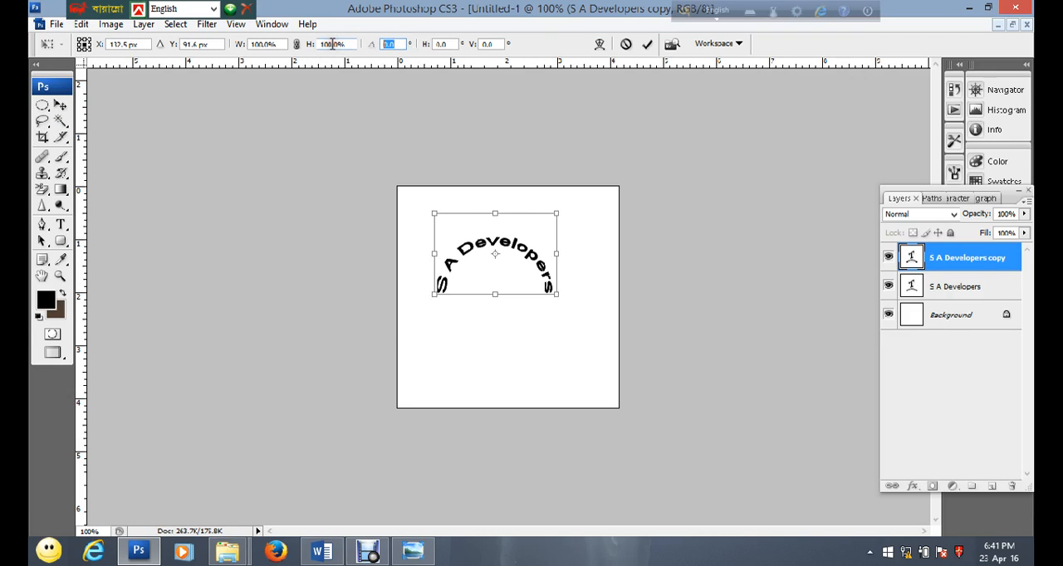
{"action": "type", "text": "180"}
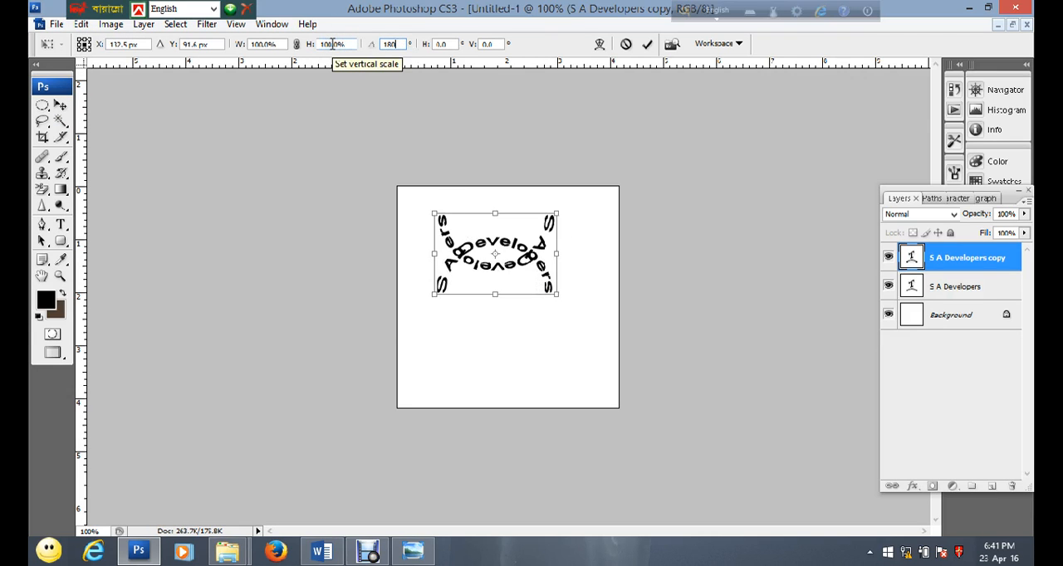
{"action": "left_click", "coordinate": [60, 105]}
{"action": "left_click", "coordinate": [507, 213]}
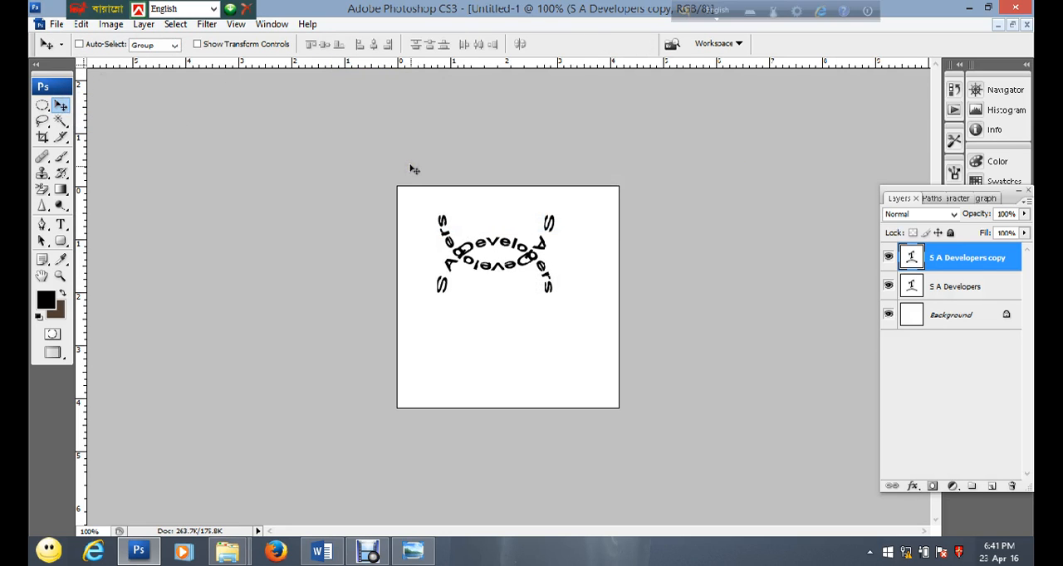
Nudge the rotated text copy down until the two arcs form a circle with small gaps between their ends
{"action": "key", "text": "Down"}
{"action": "key", "text": "Down"}
{"action": "key", "text": "Down"}
{"action": "key", "text": "Down"}
{"action": "key", "text": "Down"}
{"action": "key", "text": "Down"}
{"action": "key", "text": "Down"}
{"action": "key", "text": "Down"}
{"action": "key", "text": "Down"}
{"action": "key", "text": "Down"}
{"action": "key", "text": "Down"}
{"action": "key", "text": "Down"}
{"action": "key", "text": "Down"}
{"action": "key", "text": "Down"}
{"action": "key", "text": "Down"}
{"action": "key", "text": "Down"}
{"action": "key", "text": "Down"}
{"action": "key", "text": "Down"}
{"action": "key", "text": "Down"}
{"action": "key", "text": "Down"}
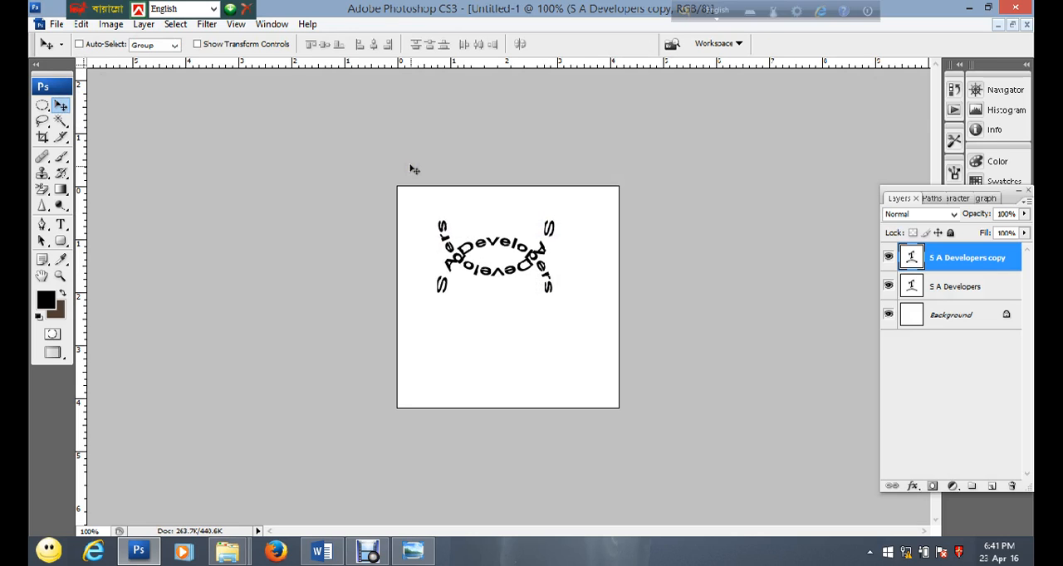
{"action": "key", "text": "Down"}
{"action": "key", "text": "Down"}
{"action": "key", "text": "Down"}
{"action": "key", "text": "Down"}
{"action": "key", "text": "Down"}
{"action": "key", "text": "Down"}
{"action": "key", "text": "Down"}
{"action": "key", "text": "Down"}
{"action": "key", "text": "Down"}
{"action": "key", "text": "Down"}
{"action": "key", "text": "Down"}
{"action": "key", "text": "Down"}
{"action": "key", "text": "Down"}
{"action": "key", "text": "Down"}
{"action": "key", "text": "Down"}
{"action": "key", "text": "Down"}
{"action": "key", "text": "Down"}
{"action": "key", "text": "Down"}
{"action": "key", "text": "Down"}
{"action": "key", "text": "Down"}
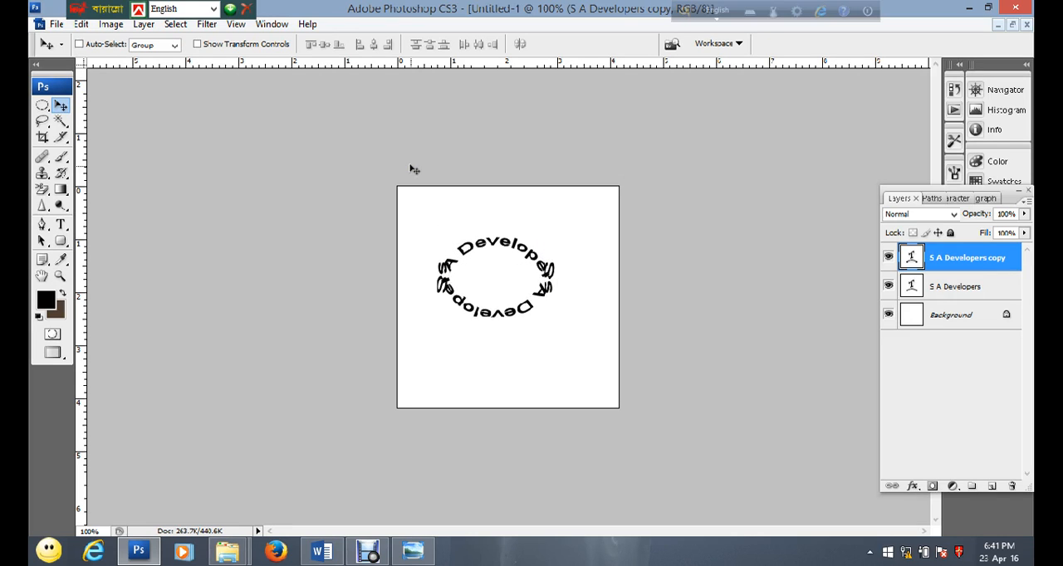
{"action": "key", "text": "Down"}
{"action": "key", "text": "Down"}
{"action": "key", "text": "Down"}
{"action": "key", "text": "Down"}
{"action": "key", "text": "Down"}
{"action": "key", "text": "Down"}
{"action": "key", "text": "Down"}
{"action": "key", "text": "Down"}
{"action": "key", "text": "Down"}
{"action": "key", "text": "Down"}
{"action": "key", "text": "Down"}
{"action": "key", "text": "Down"}
{"action": "key", "text": "Down"}
{"action": "key", "text": "Down"}
{"action": "key", "text": "Down"}
{"action": "key", "text": "Down"}
{"action": "key", "text": "Down"}
{"action": "key", "text": "Down"}
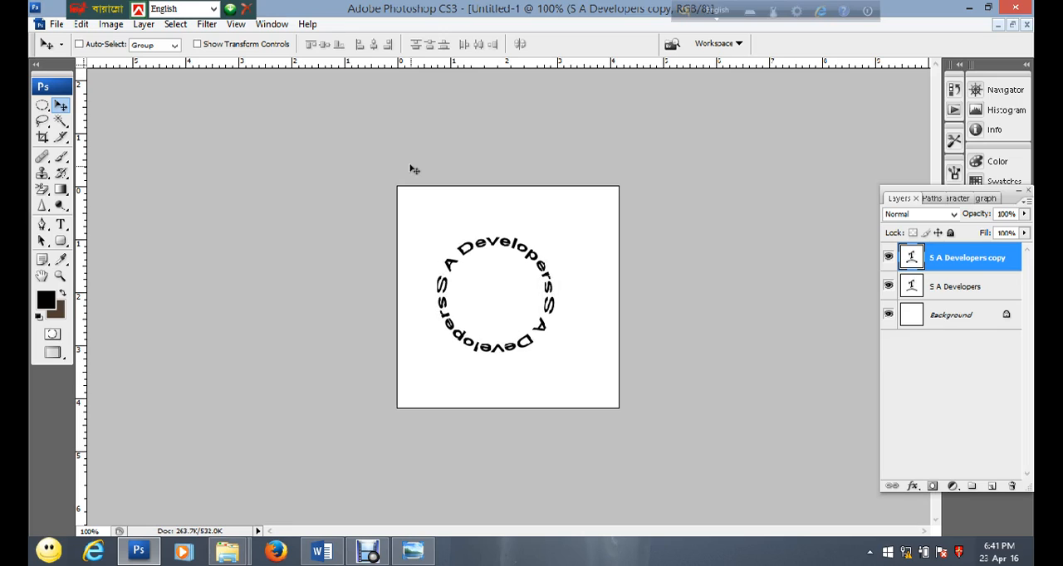
{"action": "key", "text": "Down"}
{"action": "key", "text": "Up"}
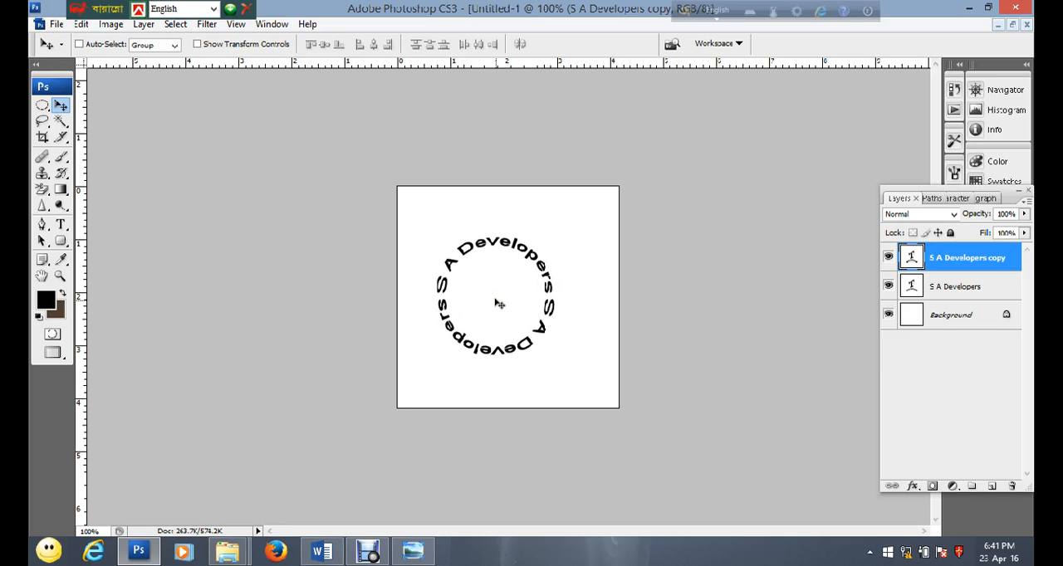
{"action": "key", "text": "Down"}
{"action": "key", "text": "Down"}
{"action": "key", "text": "Down"}
{"action": "key", "text": "Down"}
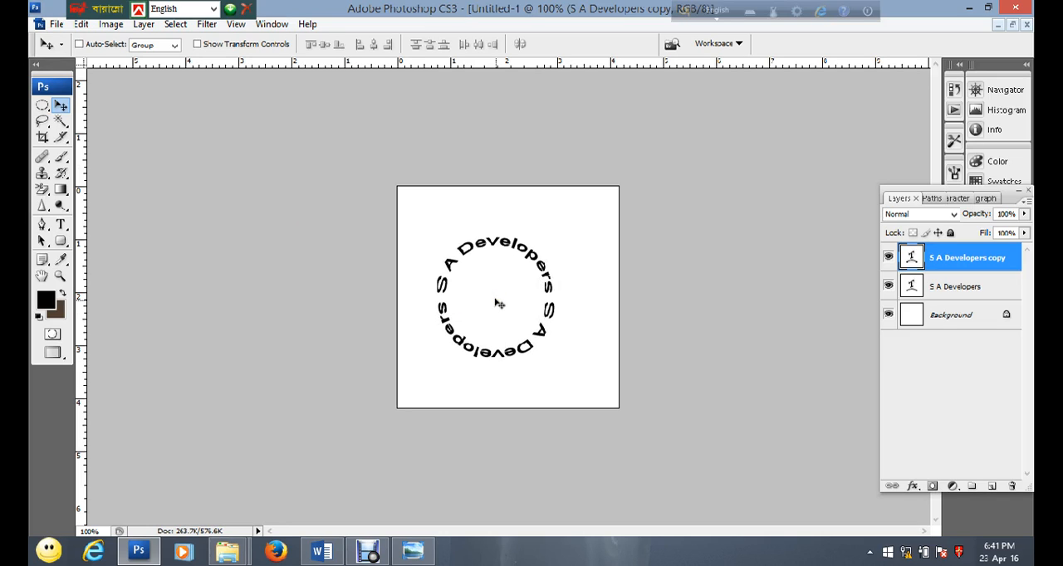
Create a new empty layer above the text layers and draw a circular marquee selection around the ring of text
{"action": "left_click", "coordinate": [990, 487]}
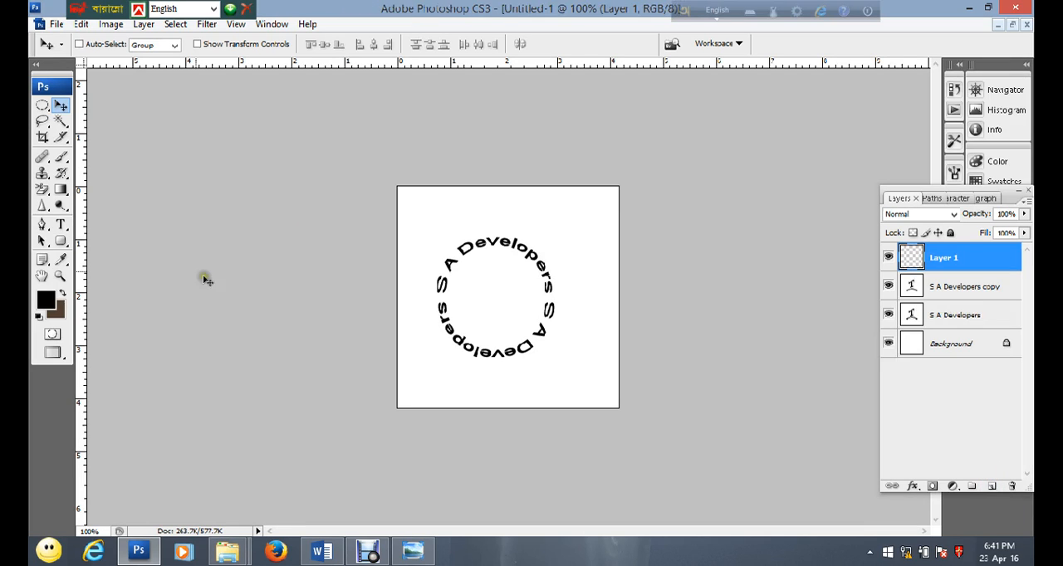
{"action": "left_click", "coordinate": [42, 106]}
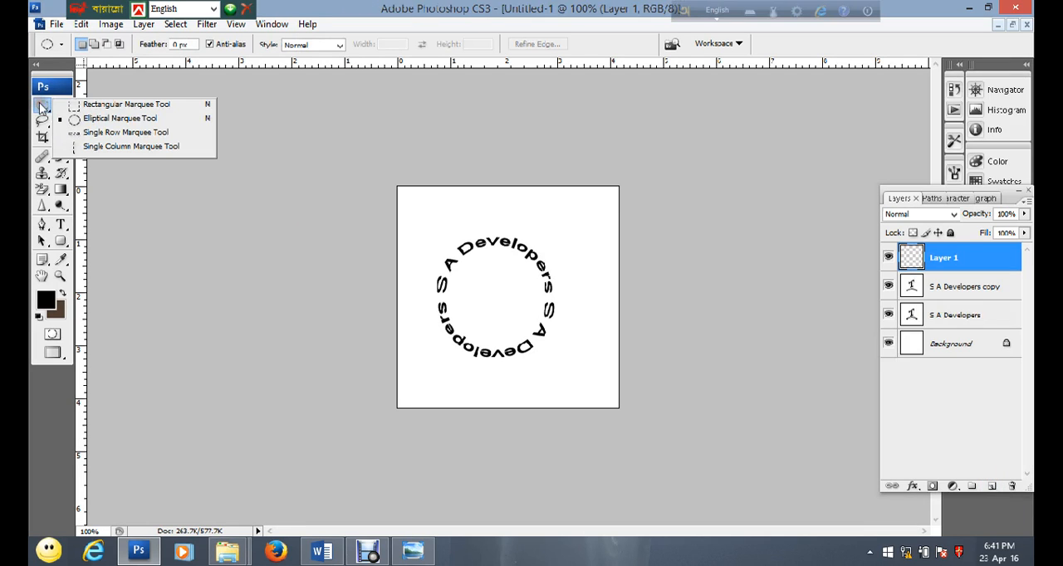
{"action": "left_click", "coordinate": [110, 121]}
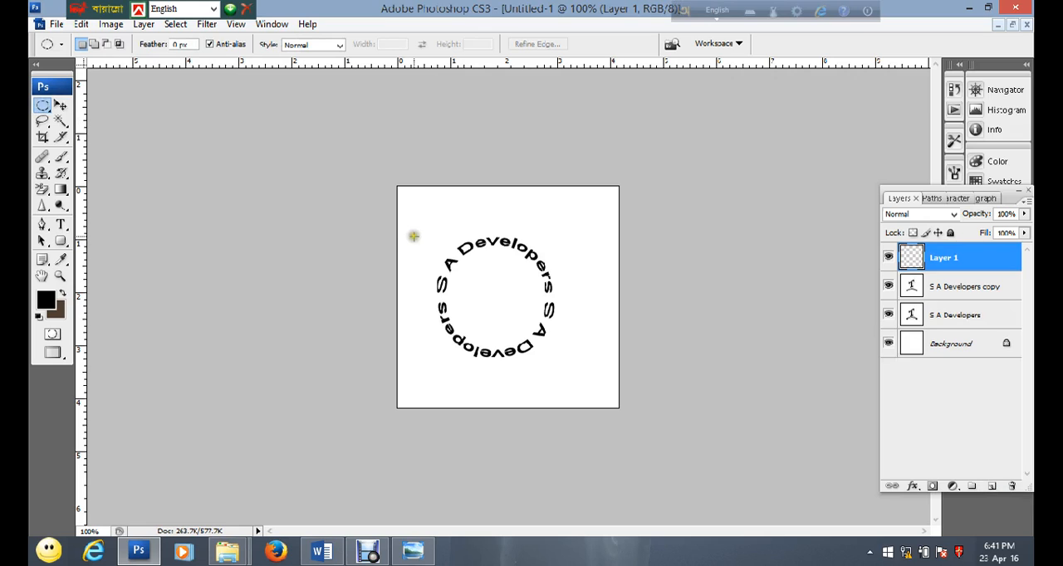
{"action": "left_click_drag", "start_coordinate": [433, 222], "coordinate": [568, 359]}
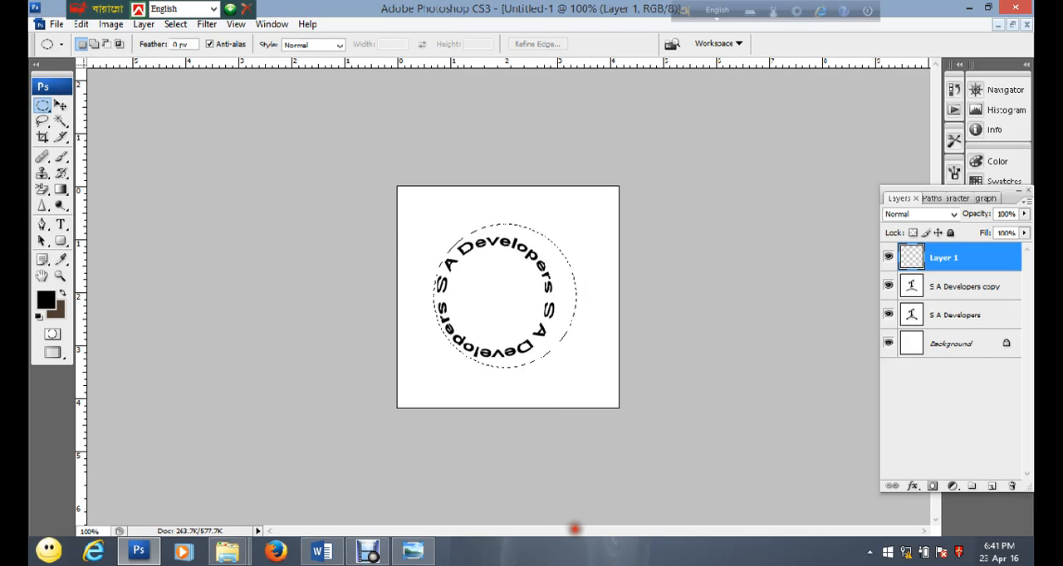
Tighten the circular selection slightly and nudge it left until it sits evenly around the ring of text
{"action": "left_click_drag", "start_coordinate": [568, 522], "coordinate": [571, 525]}
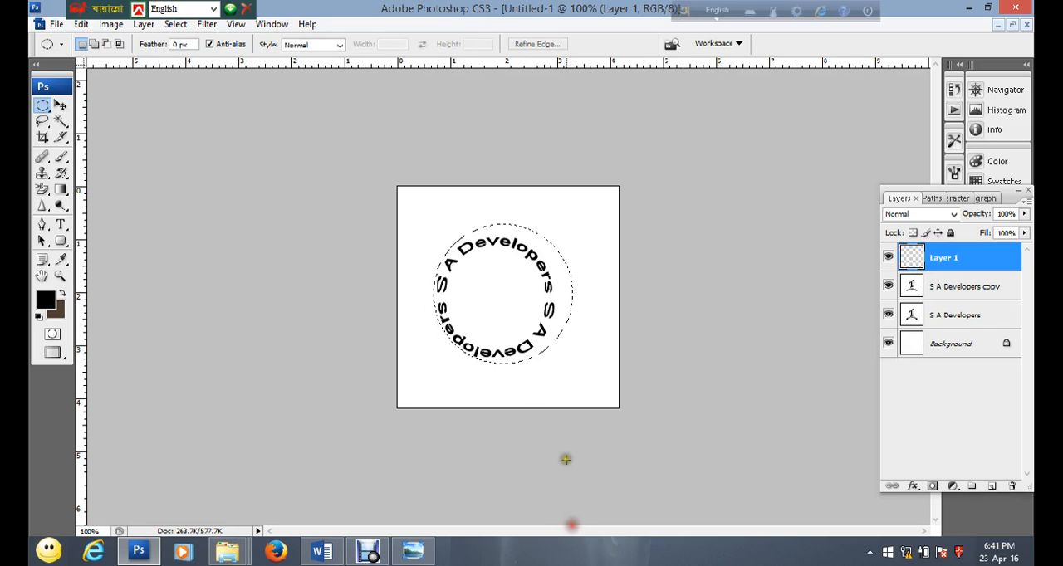
{"action": "key", "text": "Left"}
{"action": "key", "text": "Left"}
{"action": "key", "text": "Left"}
{"action": "key", "text": "Left"}
{"action": "key", "text": "Left"}
{"action": "key", "text": "Left"}
{"action": "key", "text": "Left"}
{"action": "key", "text": "Left"}
{"action": "key", "text": "Left"}
{"action": "key", "text": "Left"}
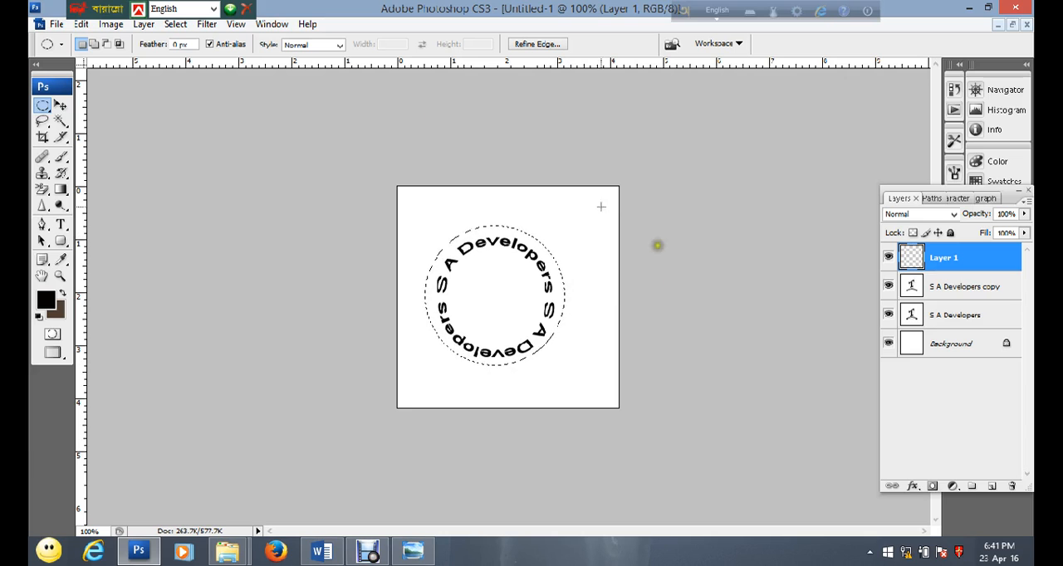
Stroke the circular selection on the new layer with an 8 px black line centred on its edge, then deselect
{"action": "left_click", "coordinate": [80, 25]}
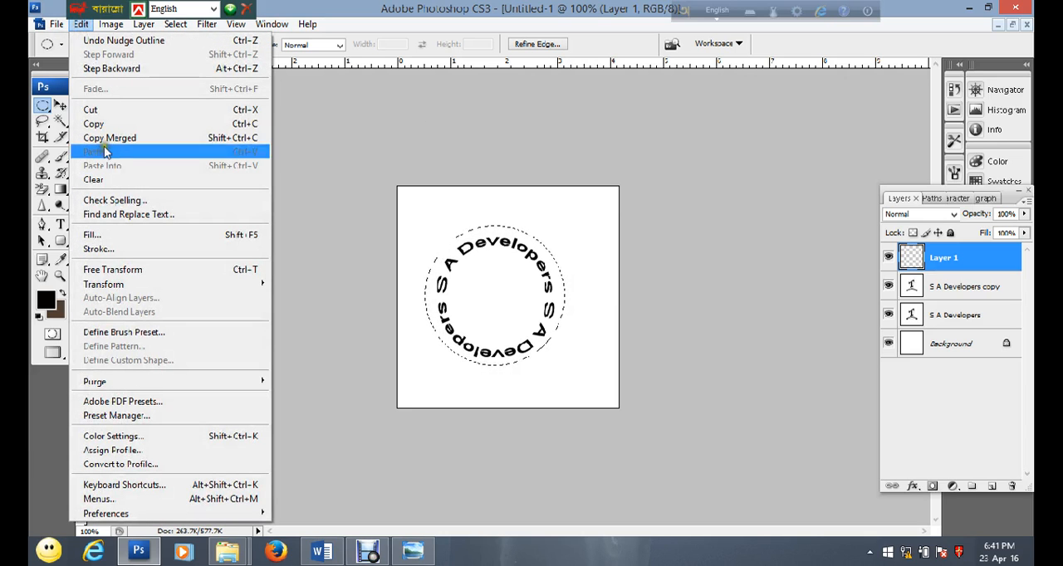
{"action": "left_click", "coordinate": [106, 250]}
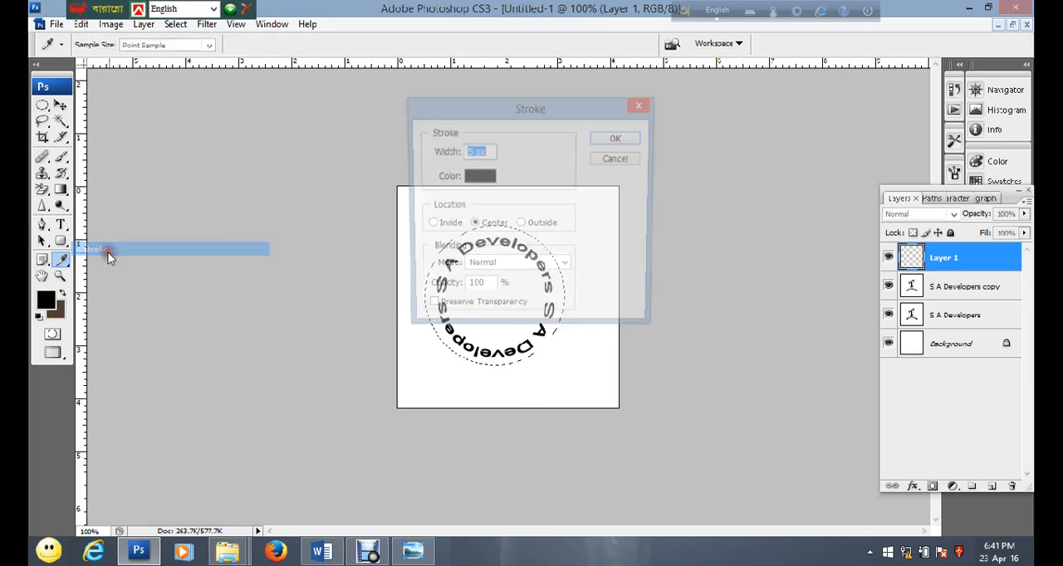
{"action": "type", "text": "5"}
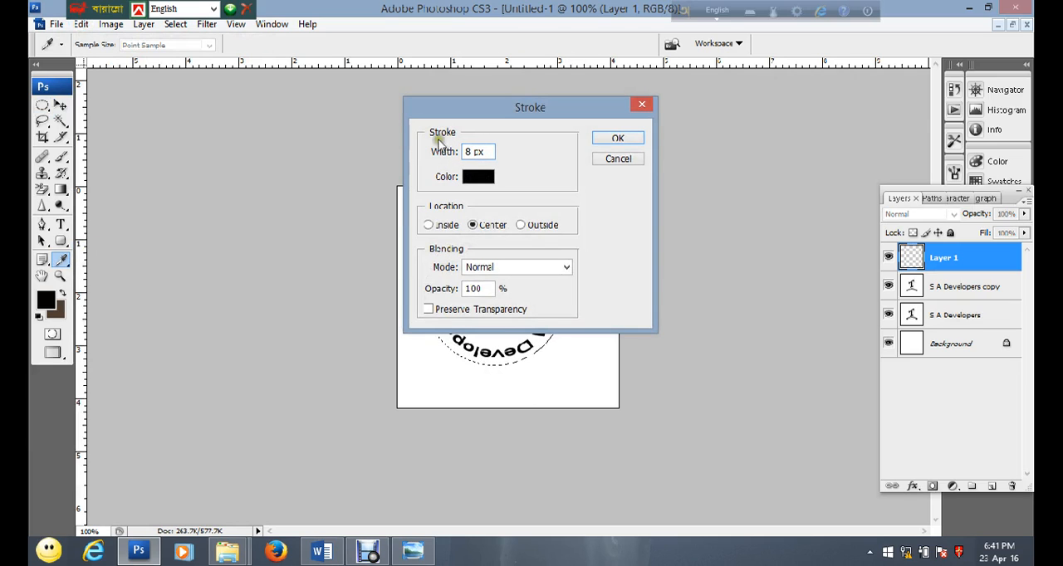
{"action": "left_click", "coordinate": [483, 176]}
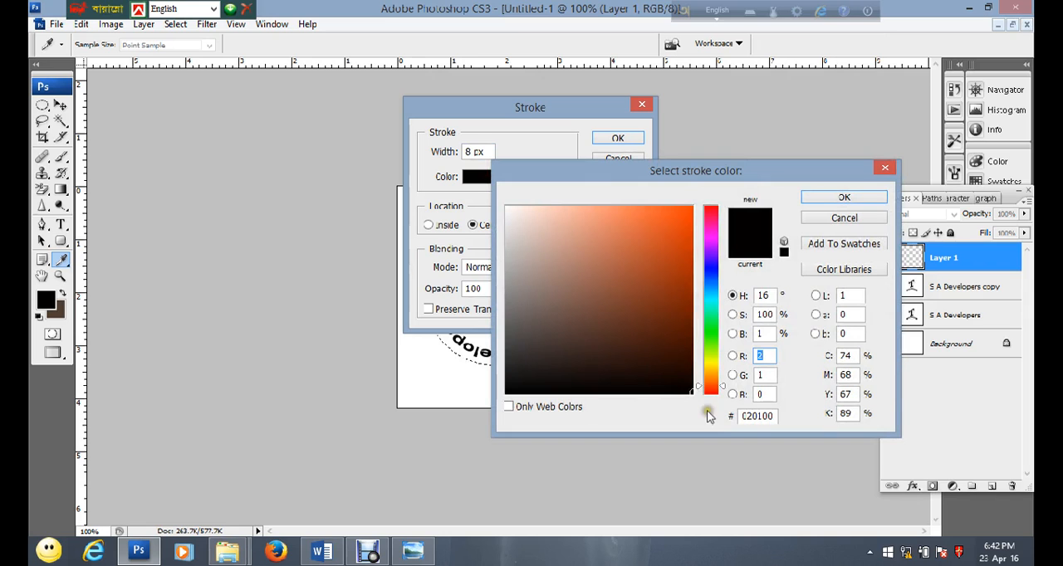
{"action": "left_click", "coordinate": [840, 198]}
{"action": "left_click", "coordinate": [612, 138]}
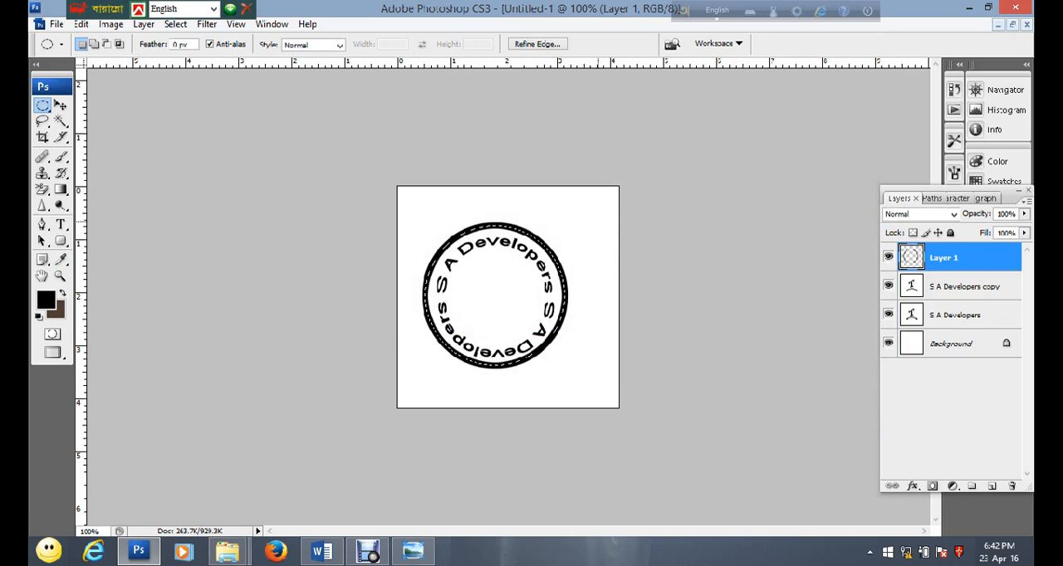
{"action": "key", "text": "ctrl+d"}
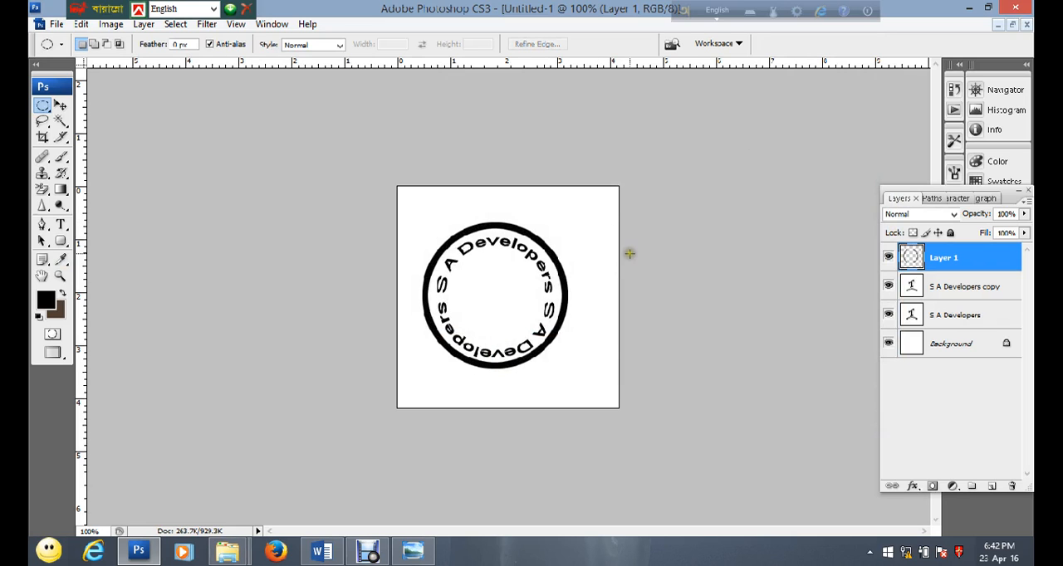
Nudge the black outer ring slightly down and right until it is centred around the circular text
{"action": "left_click", "coordinate": [60, 105]}
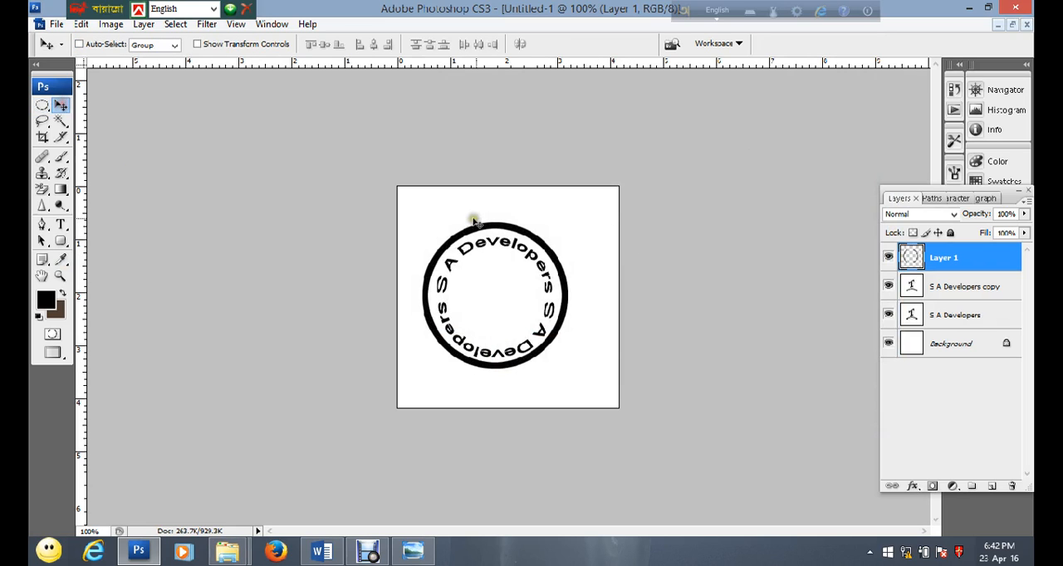
{"action": "left_click_drag", "start_coordinate": [490, 222], "coordinate": [488, 214]}
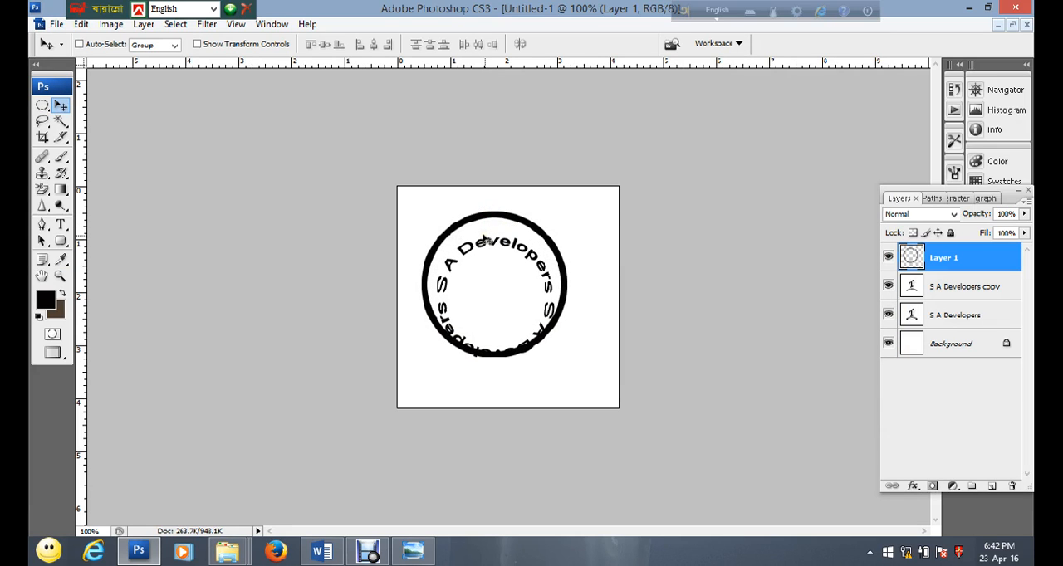
{"action": "key", "text": "ctrl+z"}
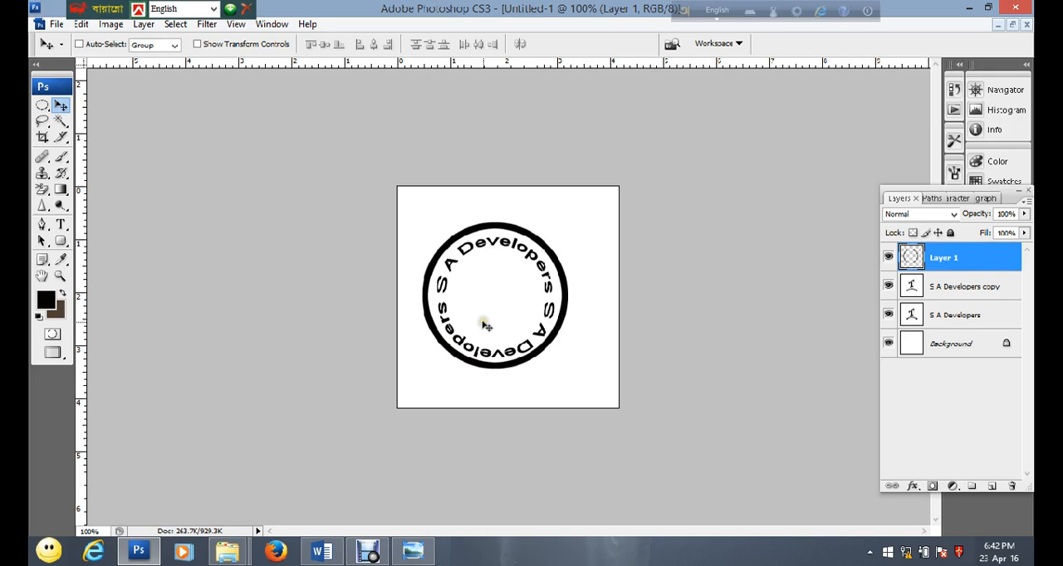
{"action": "key", "text": "Down"}
{"action": "key", "text": "Down"}
{"action": "key", "text": "Down"}
{"action": "key", "text": "Down"}
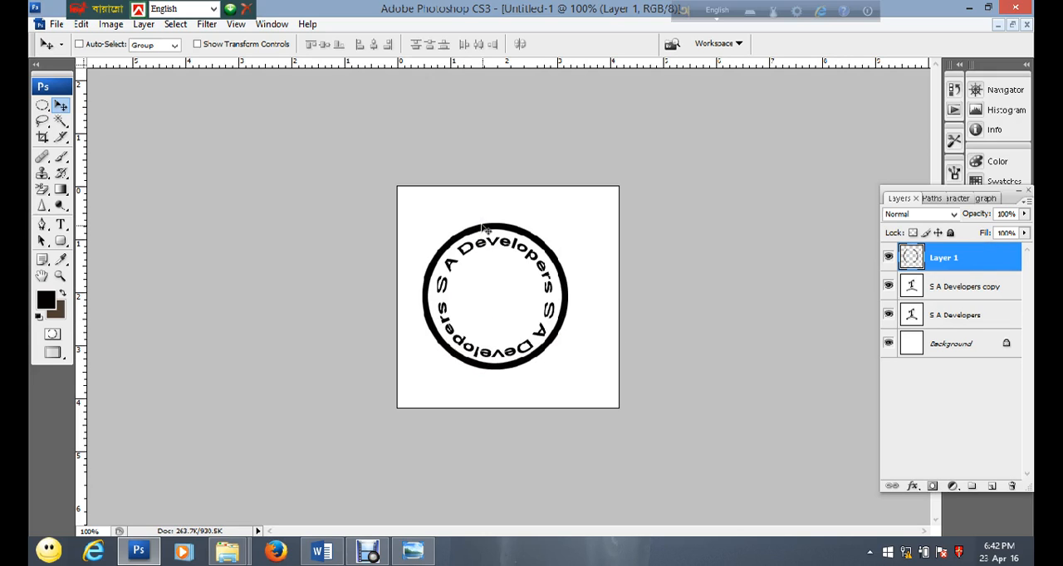
{"action": "key", "text": "Up"}
{"action": "key", "text": "Up"}
{"action": "key", "text": "Up"}
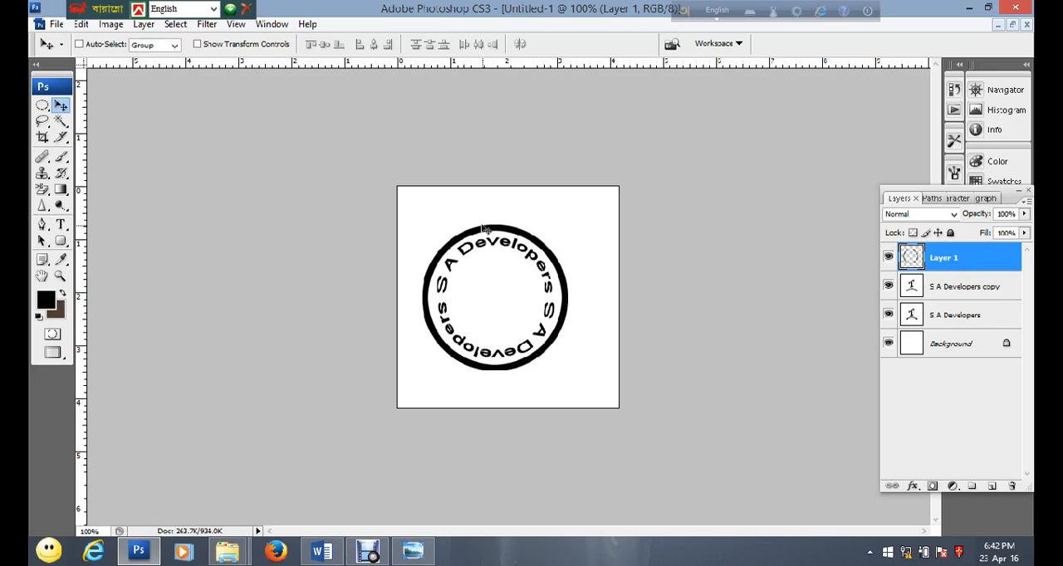
{"action": "key", "text": "Right"}
{"action": "key", "text": "Right"}
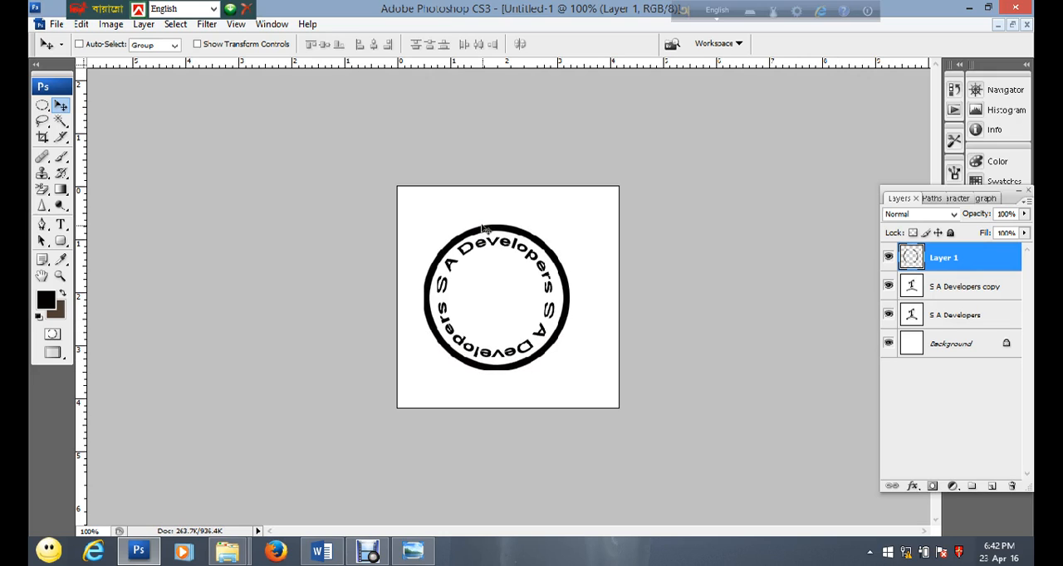
Create another empty layer on top and draw a smaller circular marquee selection inside the ring of text
{"action": "left_click", "coordinate": [993, 485]}
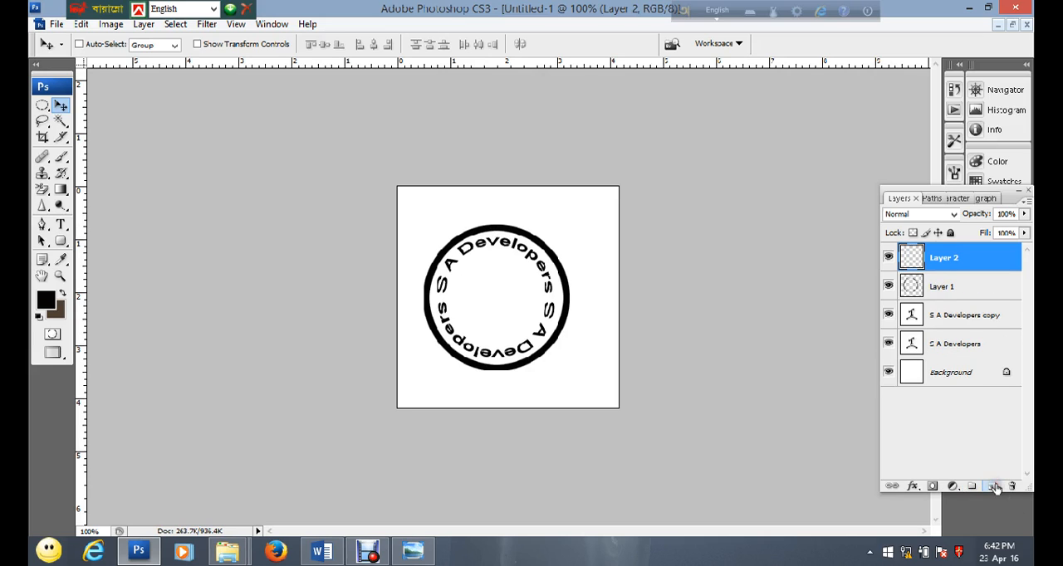
{"action": "left_click", "coordinate": [41, 106]}
{"action": "left_click", "coordinate": [116, 118]}
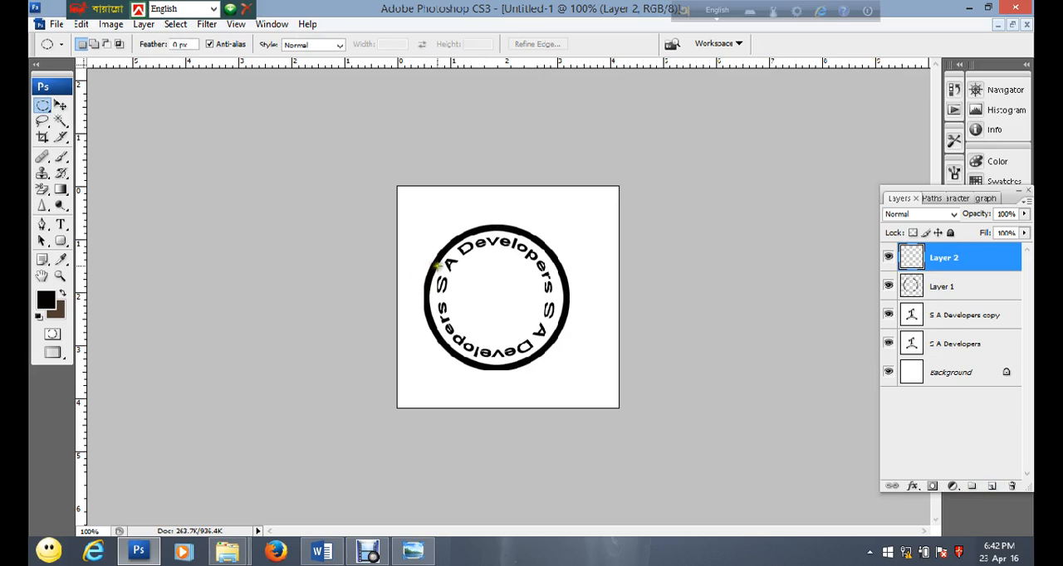
{"action": "left_click_drag", "start_coordinate": [468, 264], "coordinate": [541, 417]}
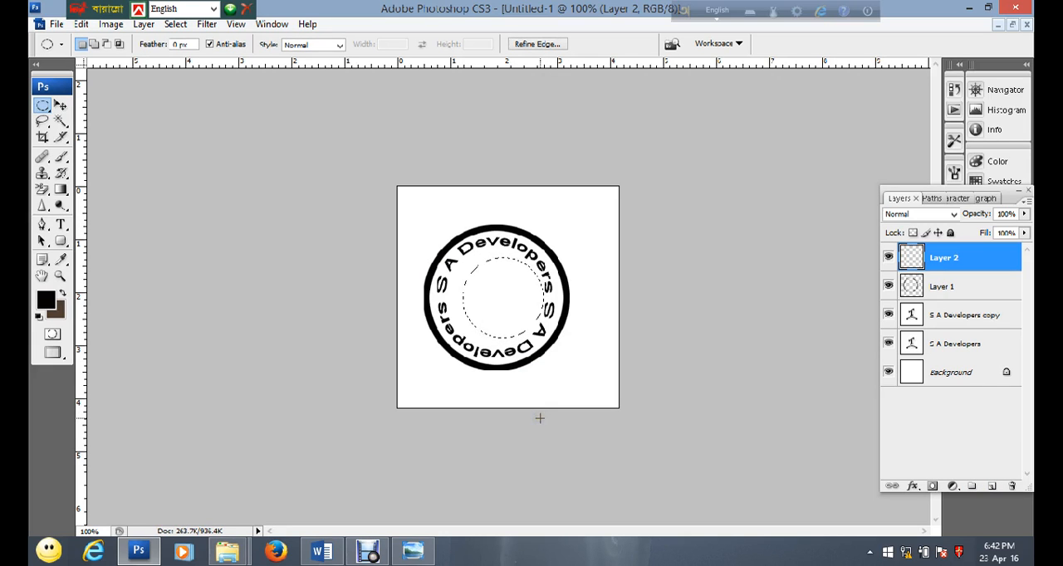
Stroke the inner circular selection with a 5 px black line and deselect
{"action": "left_click", "coordinate": [77, 25]}
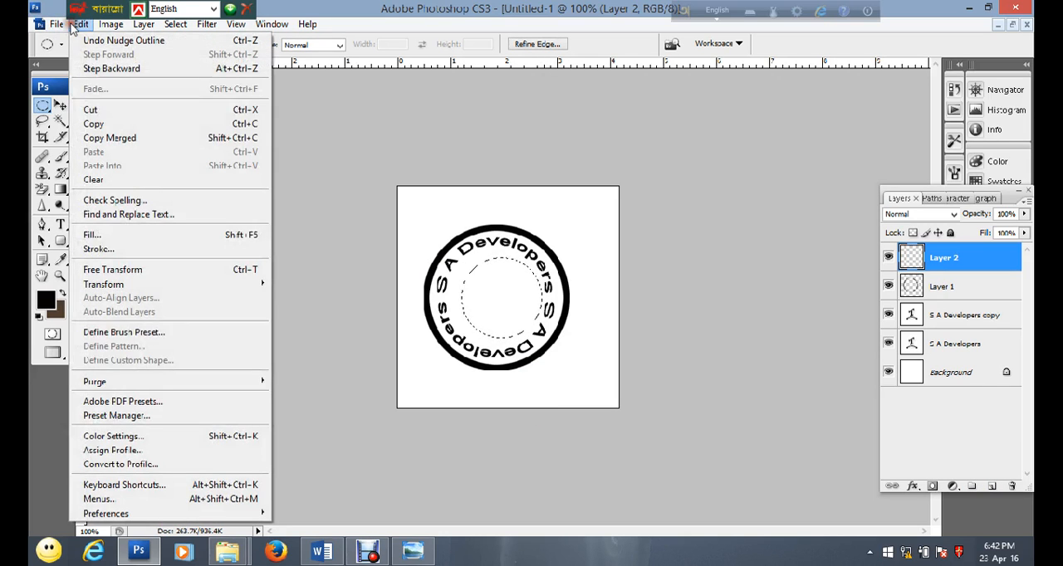
{"action": "left_click", "coordinate": [111, 249]}
{"action": "left_click_drag", "start_coordinate": [472, 153], "coordinate": [462, 153]}
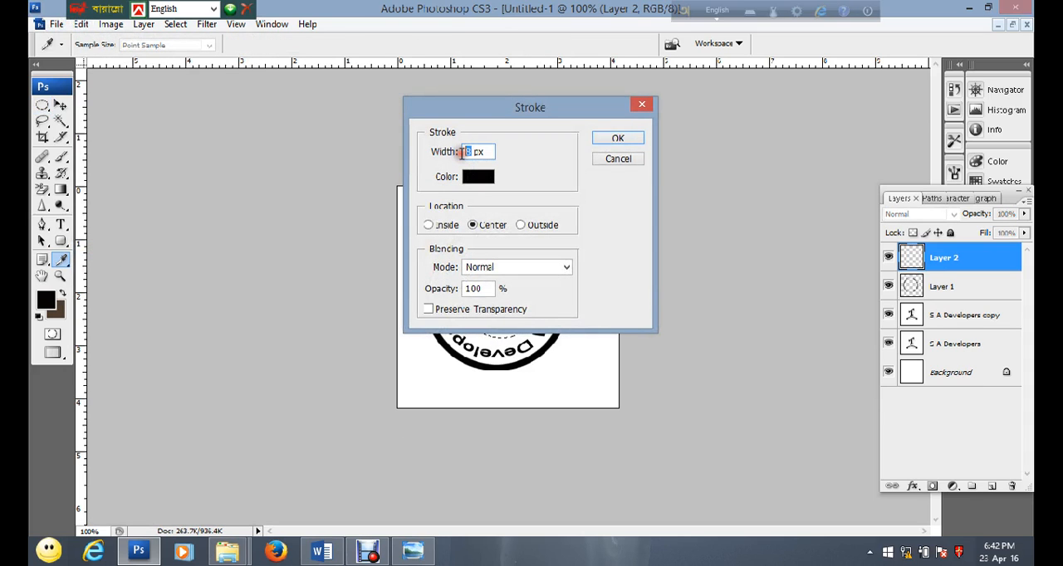
{"action": "left_click", "coordinate": [610, 143]}
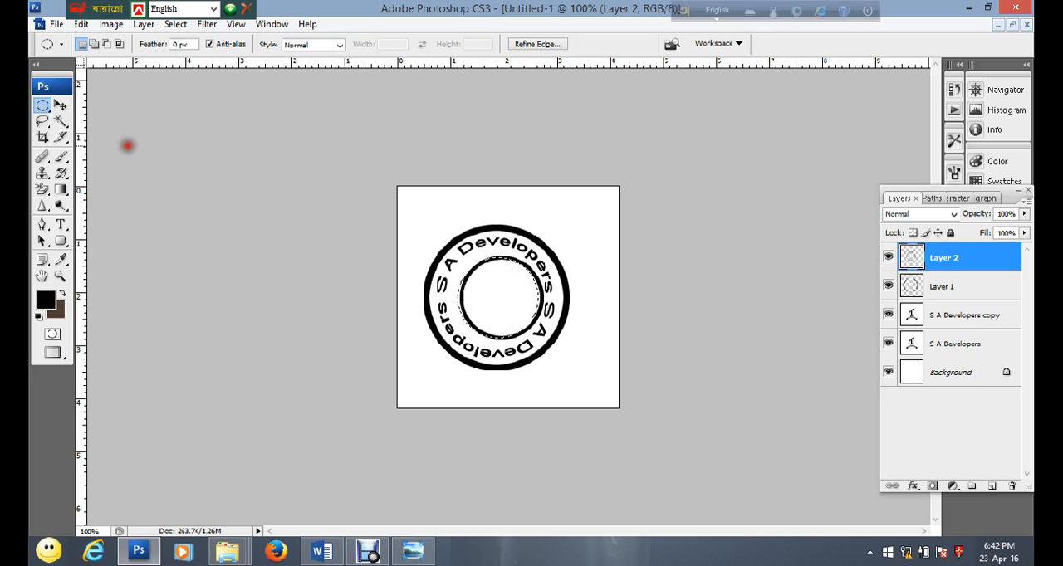
{"action": "left_click", "coordinate": [127, 146]}
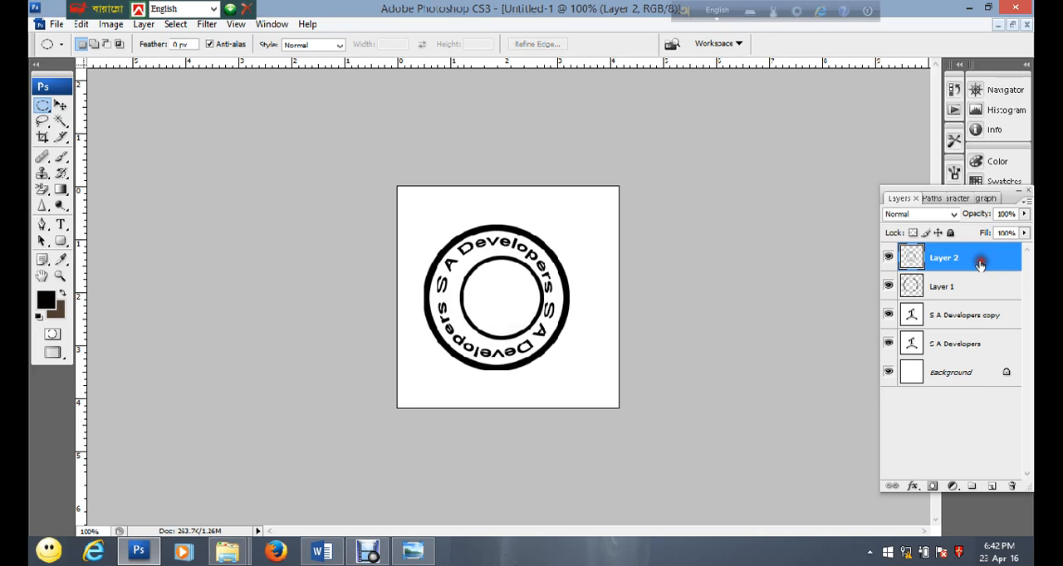
Nudge the inner ring left and adjust its height until it is concentric with the outer ring
{"action": "left_click", "coordinate": [62, 105]}
{"action": "key", "text": "Left"}
{"action": "key", "text": "Left"}
{"action": "key", "text": "Left"}
{"action": "key", "text": "Left"}
{"action": "key", "text": "Left"}
{"action": "key", "text": "Left"}
{"action": "key", "text": "Left"}
{"action": "key", "text": "Left"}
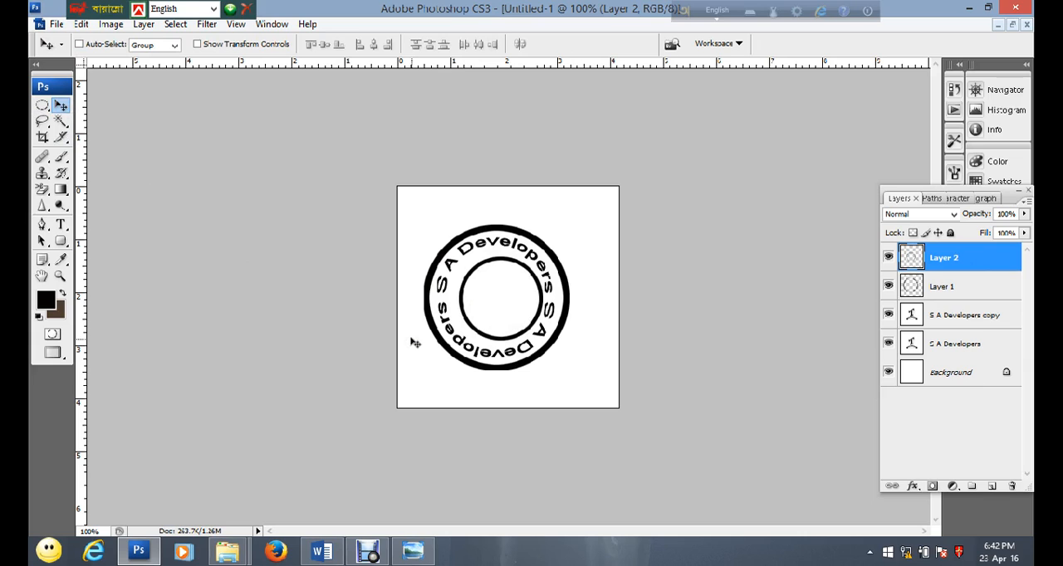
{"action": "key", "text": "Down"}
{"action": "key", "text": "Down"}
{"action": "key", "text": "Right"}
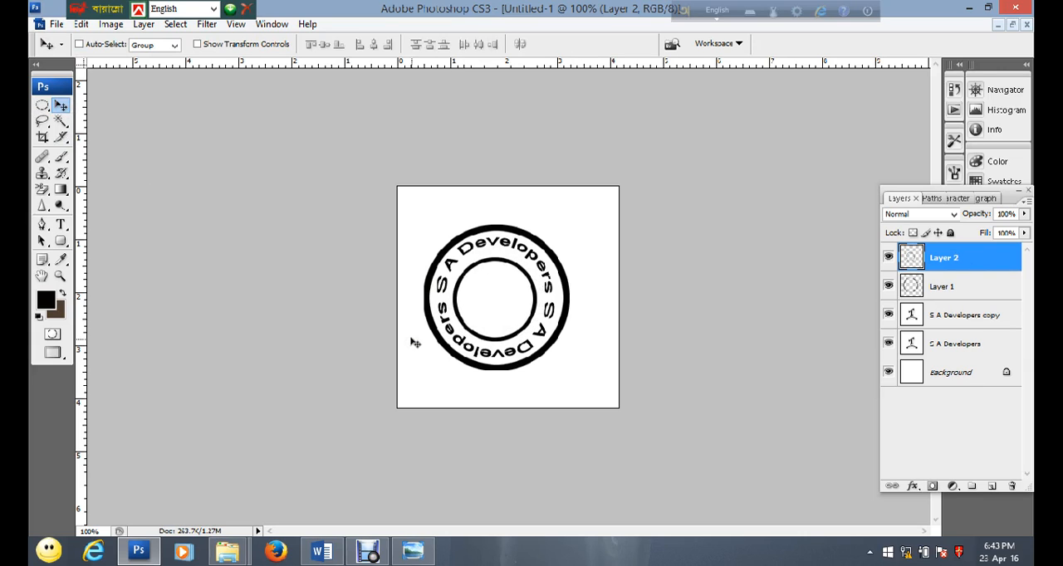
{"action": "key", "text": "Up"}
{"action": "key", "text": "Up"}
{"action": "key", "text": "Left"}
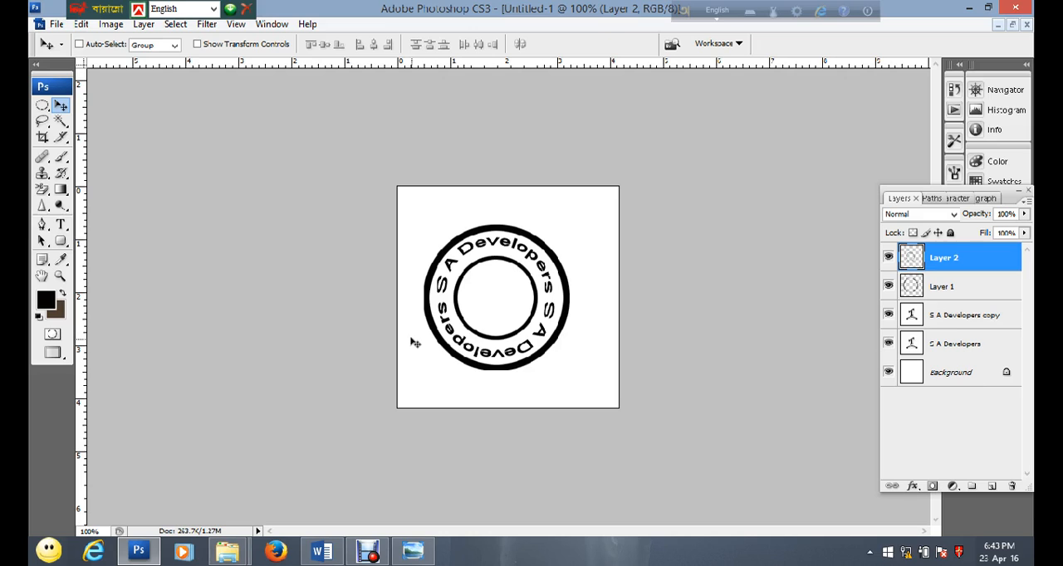
Create a new empty top layer, set the type size to 30 pt, and make that layer active for the text
{"action": "left_click", "coordinate": [60, 224]}
{"action": "left_click", "coordinate": [987, 487]}
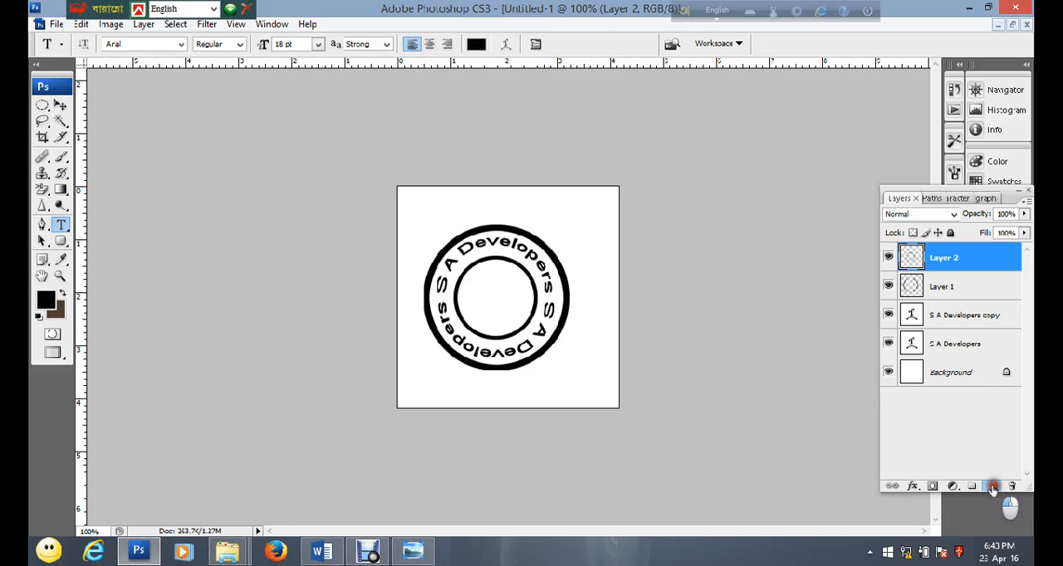
{"action": "left_click", "coordinate": [482, 304]}
{"action": "left_click", "coordinate": [318, 44]}
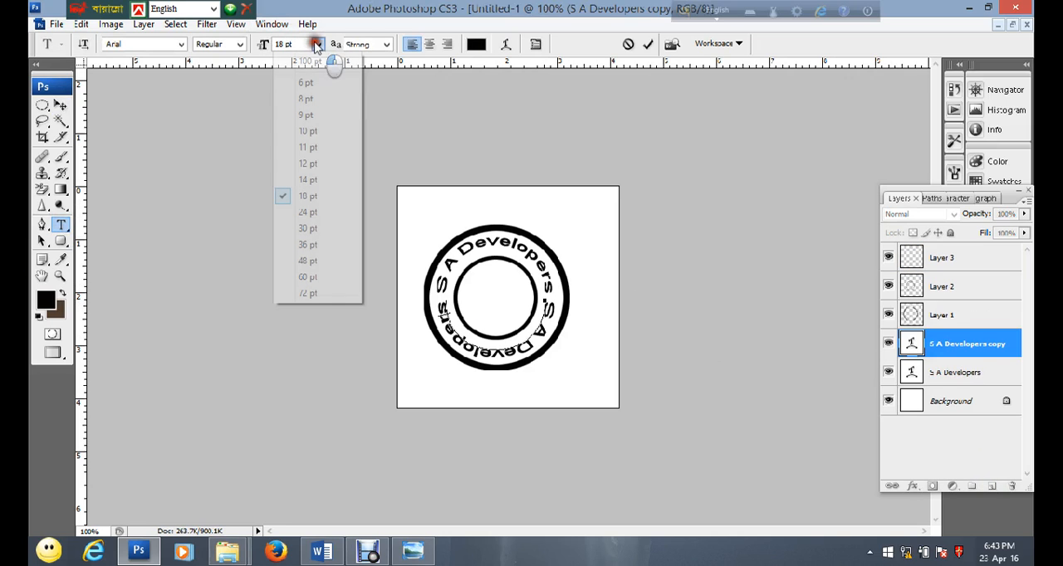
{"action": "left_click", "coordinate": [305, 229]}
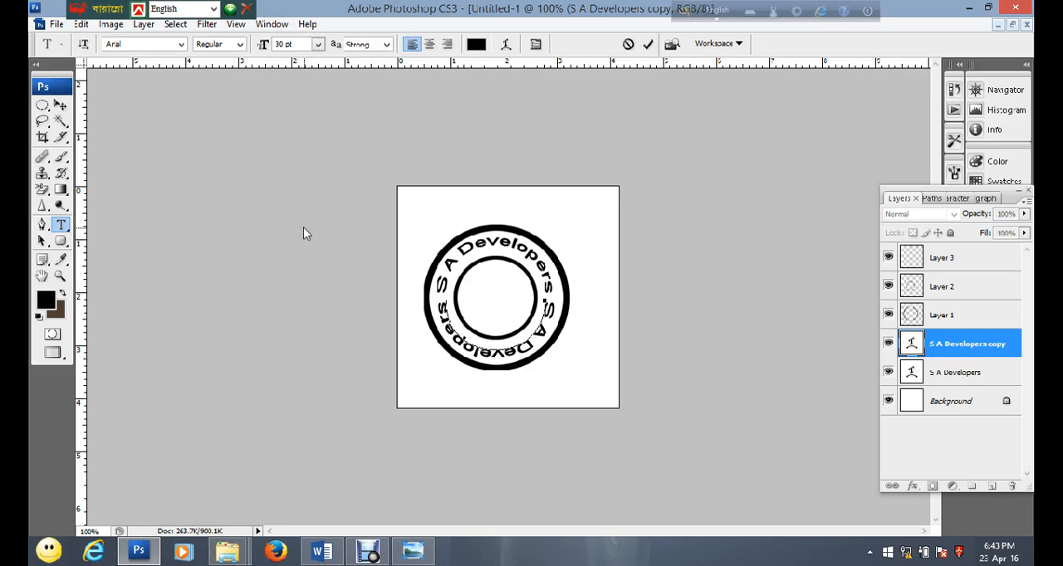
{"action": "left_click", "coordinate": [501, 311]}
{"action": "left_click", "coordinate": [964, 258]}
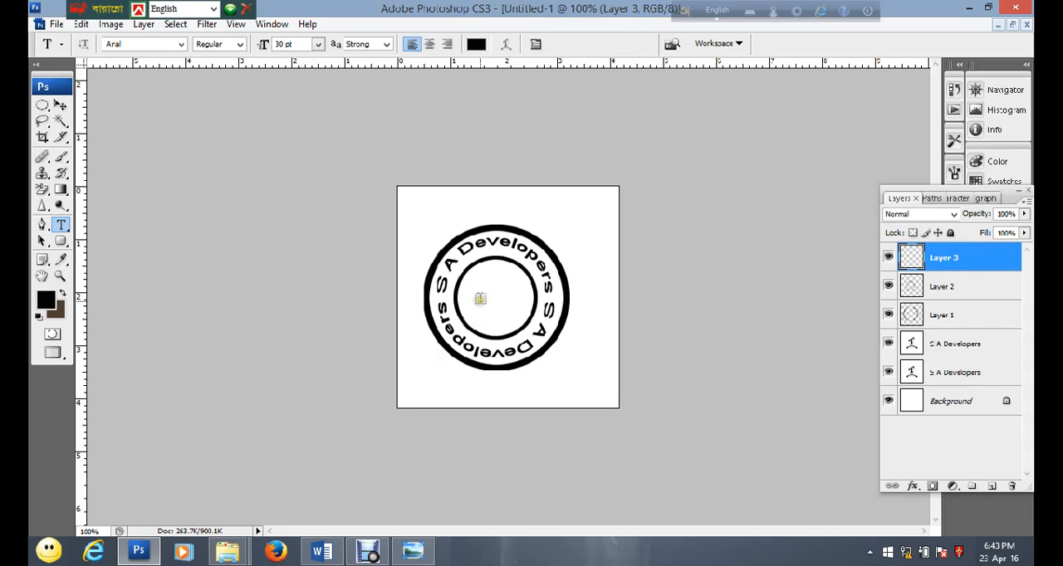
Add the text "S A" inside the inner ring and move it to the ring's centre
{"action": "left_click", "coordinate": [479, 301]}
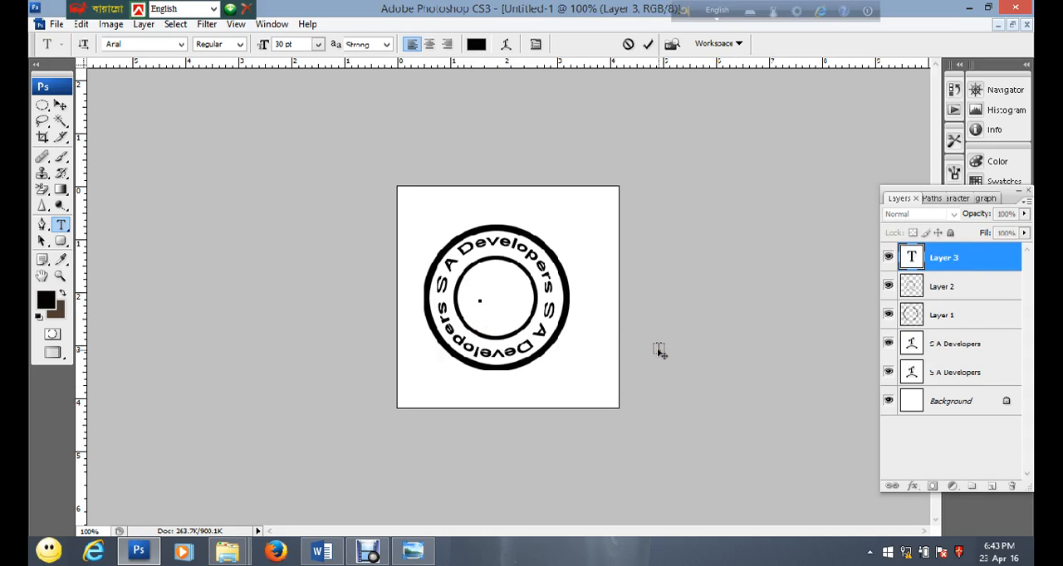
{"action": "type", "text": "S A"}
{"action": "left_click", "coordinate": [60, 105]}
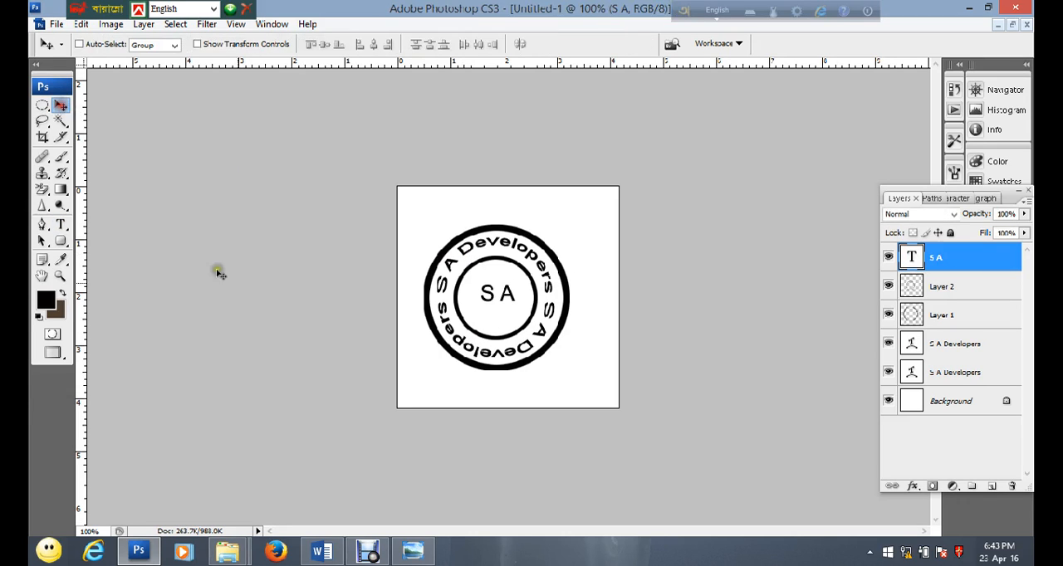
{"action": "left_click_drag", "start_coordinate": [488, 291], "coordinate": [484, 297]}
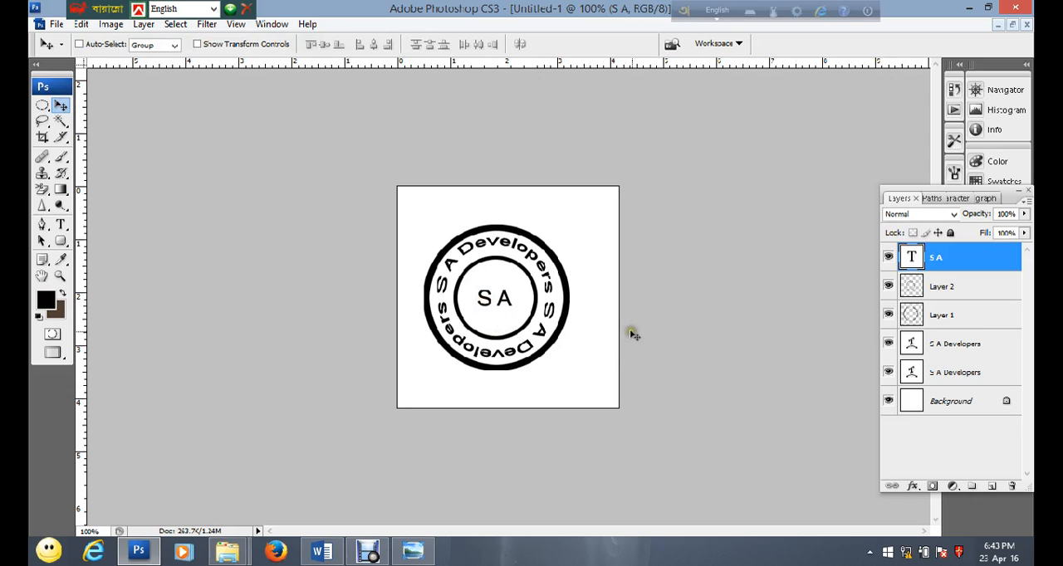
{"action": "key", "text": "Left"}
Create a new empty layer above the "S A" text and fill it with the Clouds render filter
{"action": "left_click", "coordinate": [994, 488]}
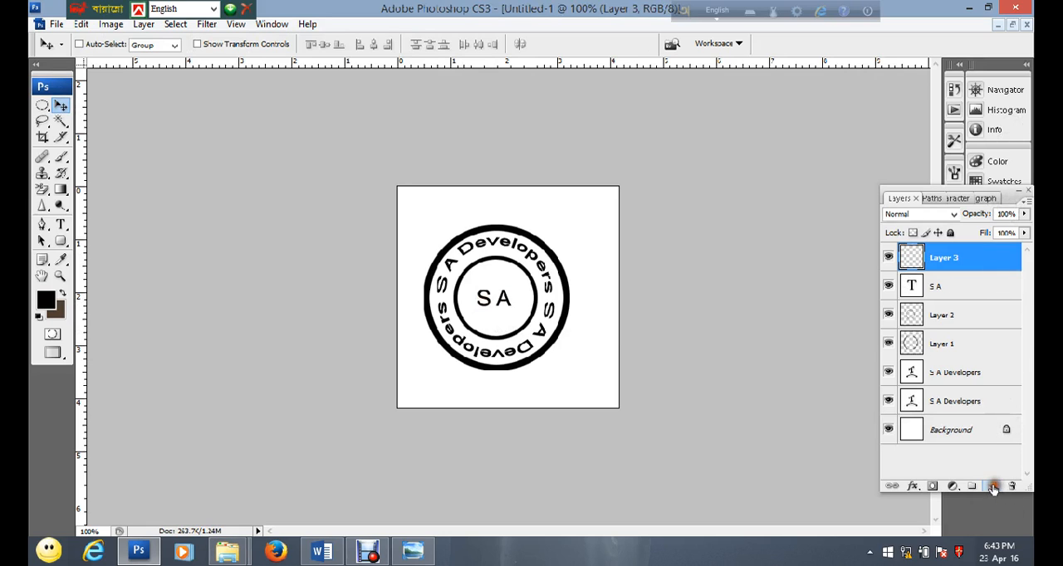
{"action": "left_click", "coordinate": [205, 23]}
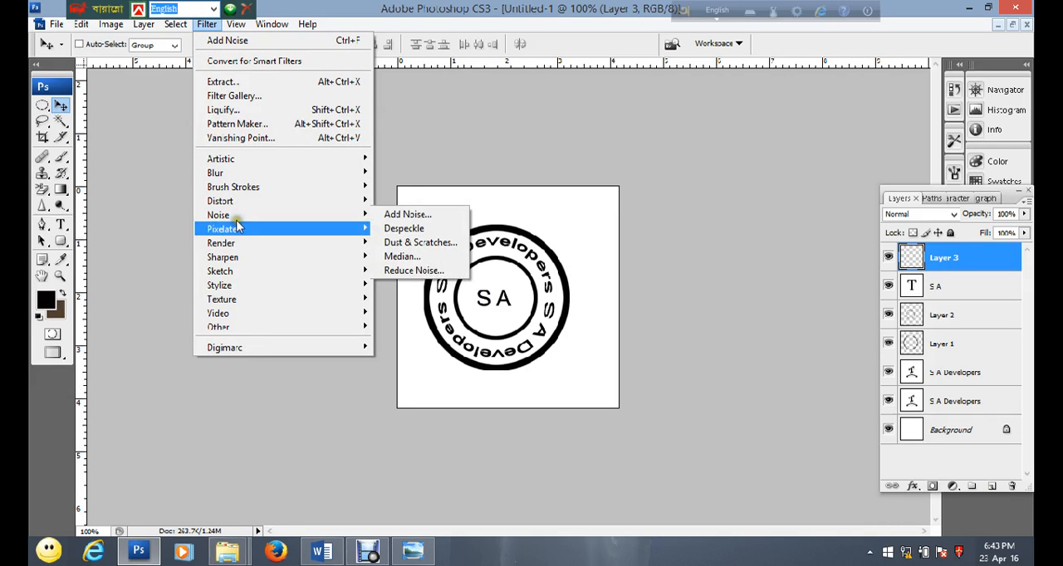
{"action": "mouse_move", "coordinate": [237, 244]}
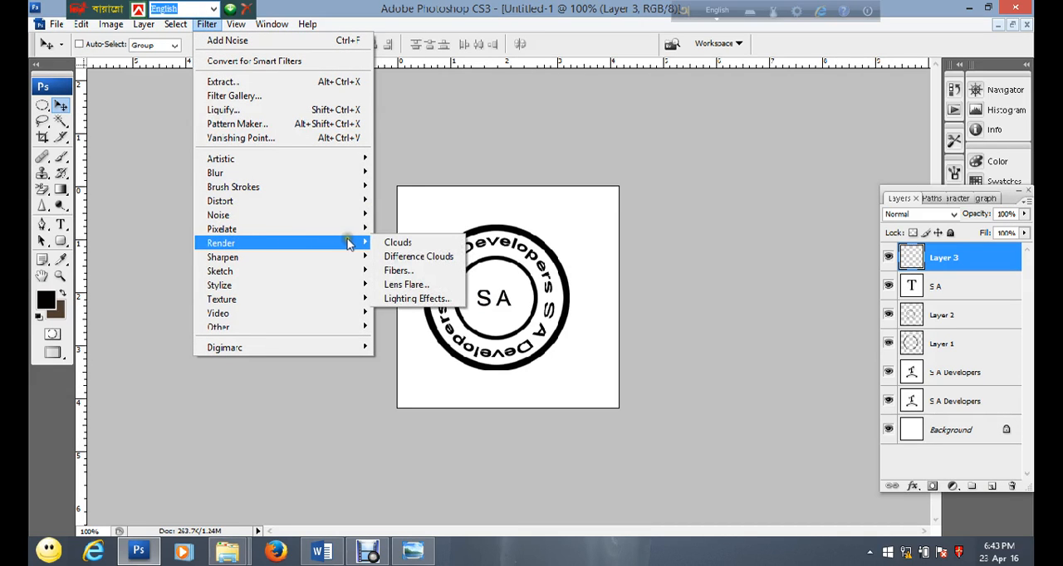
{"action": "left_click", "coordinate": [391, 242]}
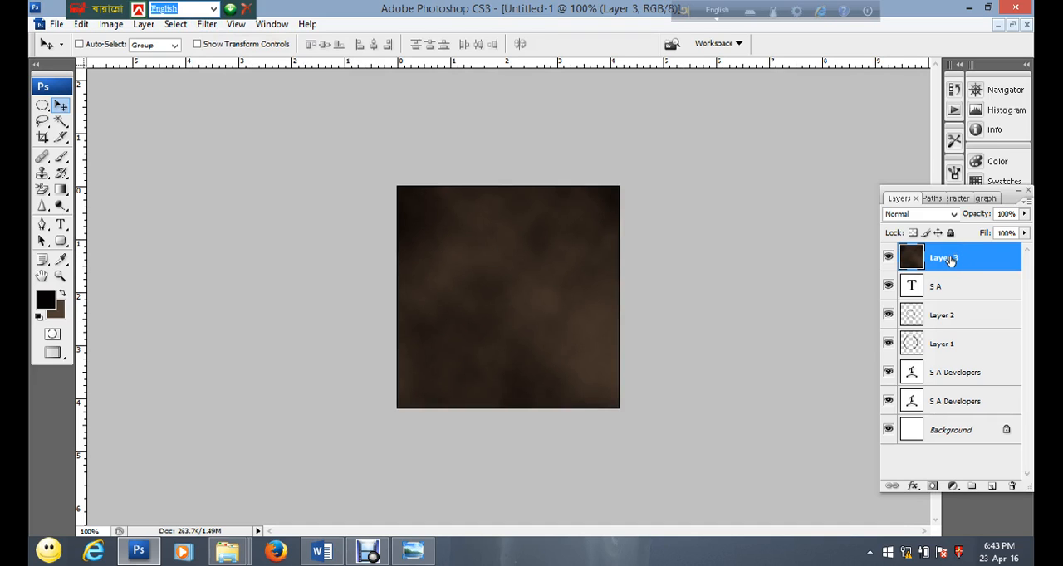
Apply Add Noise to the clouds layer at 148.30% with Uniform distribution, and set the layer's blend mode to Screen
{"action": "left_click", "coordinate": [207, 25]}
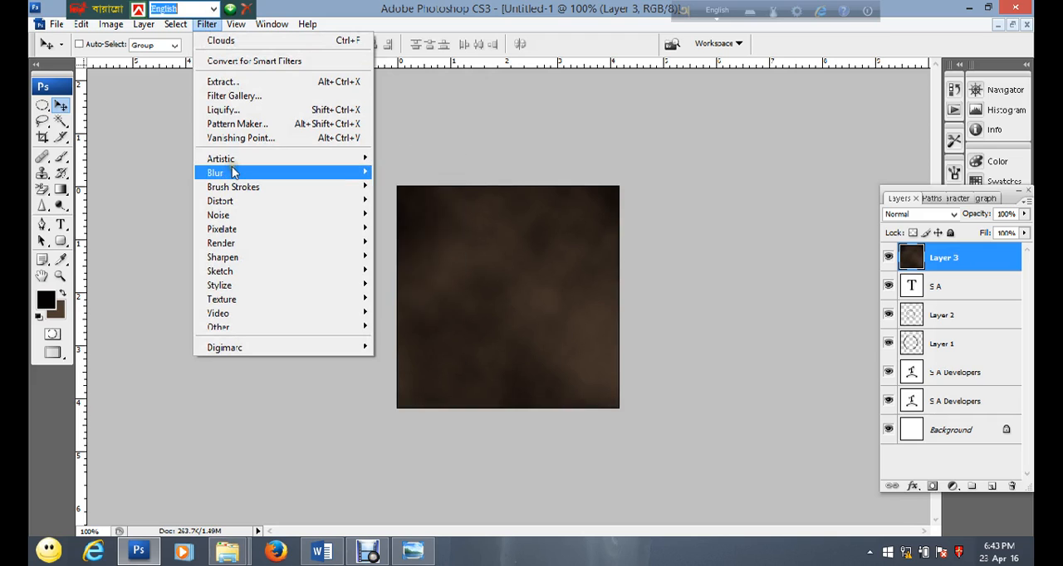
{"action": "mouse_move", "coordinate": [260, 216]}
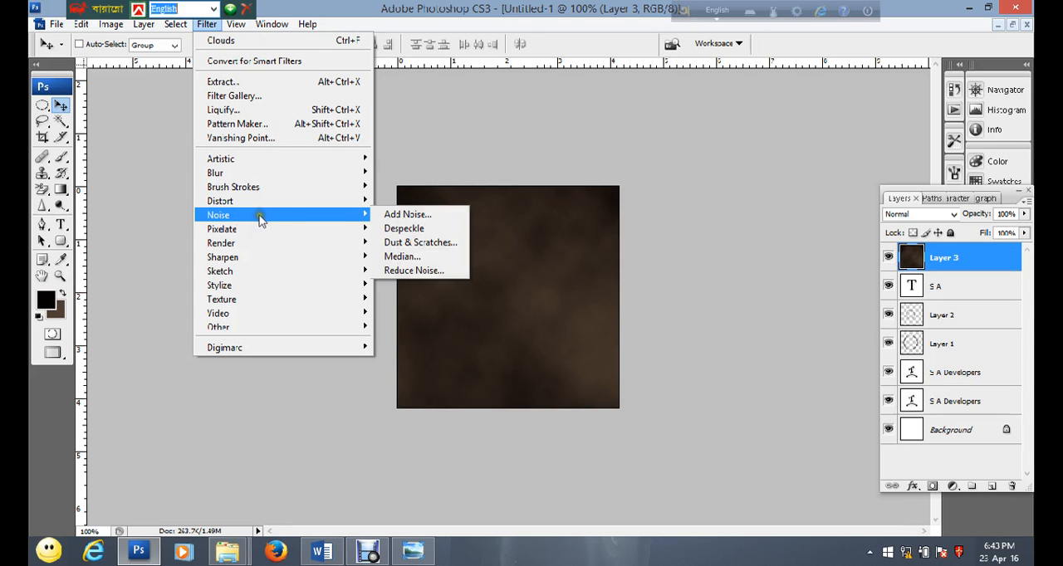
{"action": "left_click", "coordinate": [390, 214]}
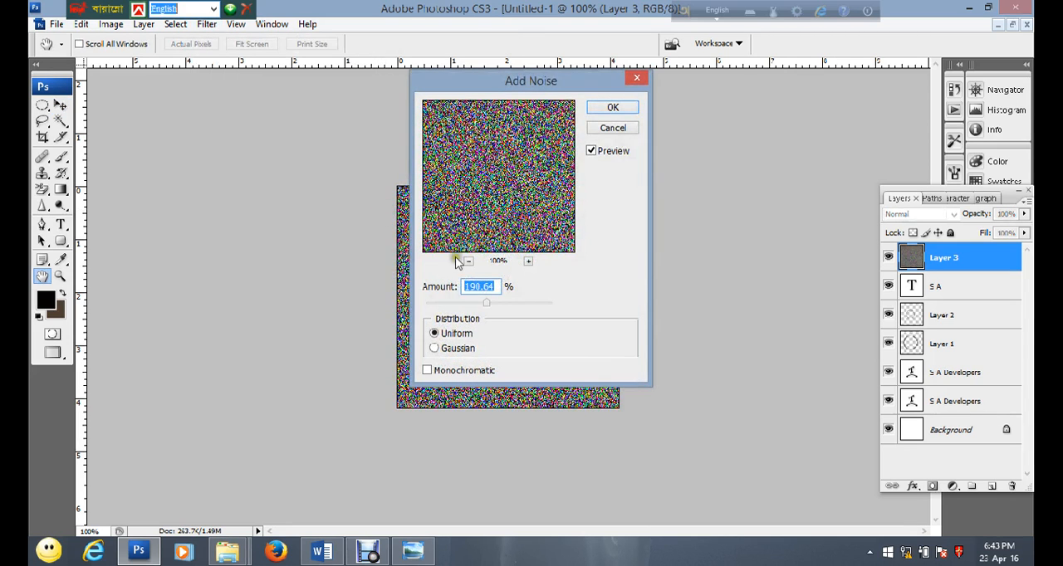
{"action": "left_click_drag", "start_coordinate": [493, 86], "coordinate": [702, 86]}
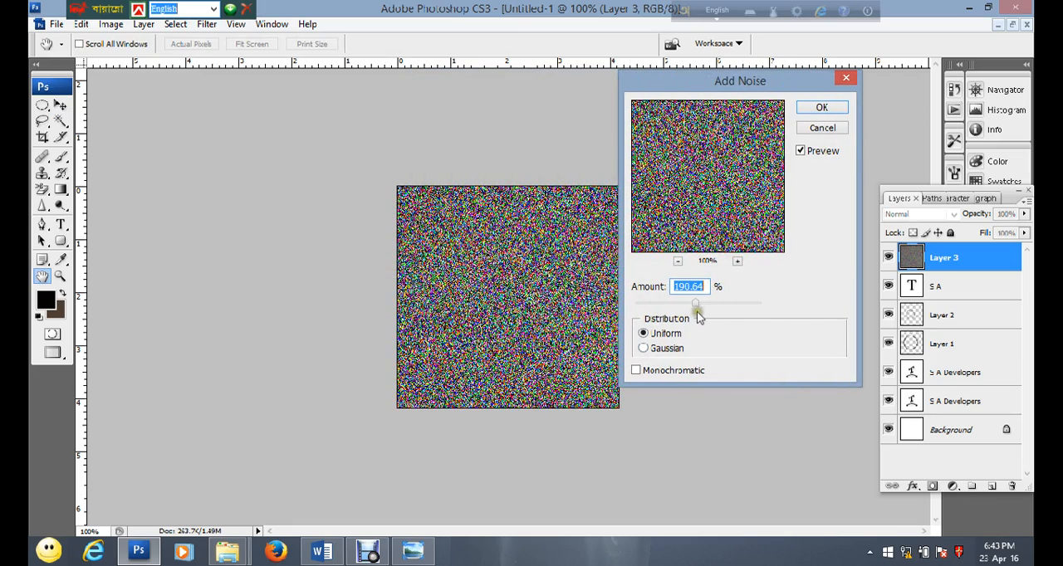
{"action": "mouse_move", "coordinate": [696, 302]}
{"action": "left_mouse_down"}
{"action": "mouse_move", "coordinate": [748, 301]}
{"action": "mouse_move", "coordinate": [703, 302]}
{"action": "left_mouse_up"}
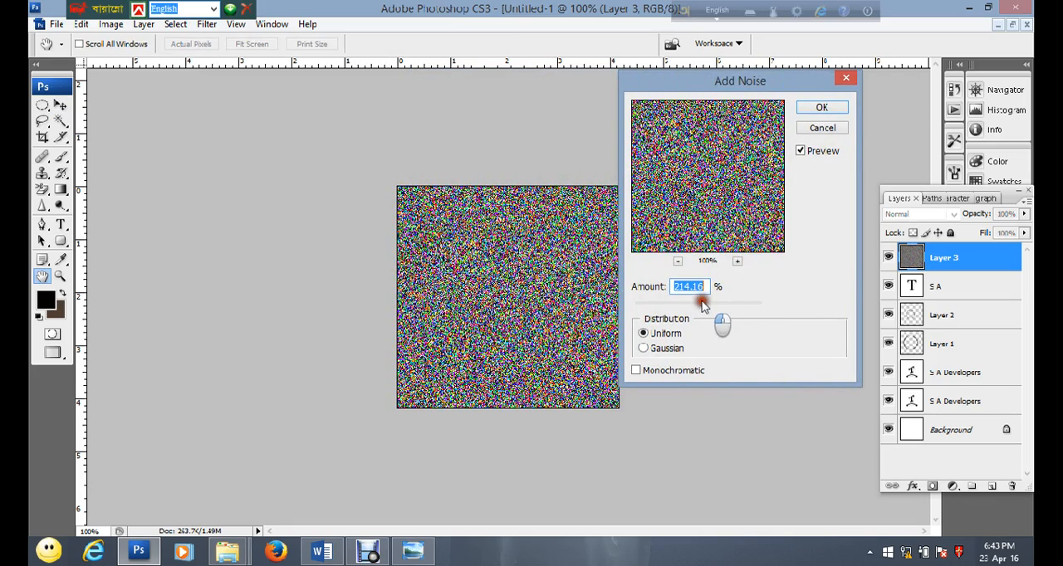
{"action": "left_click", "coordinate": [642, 349]}
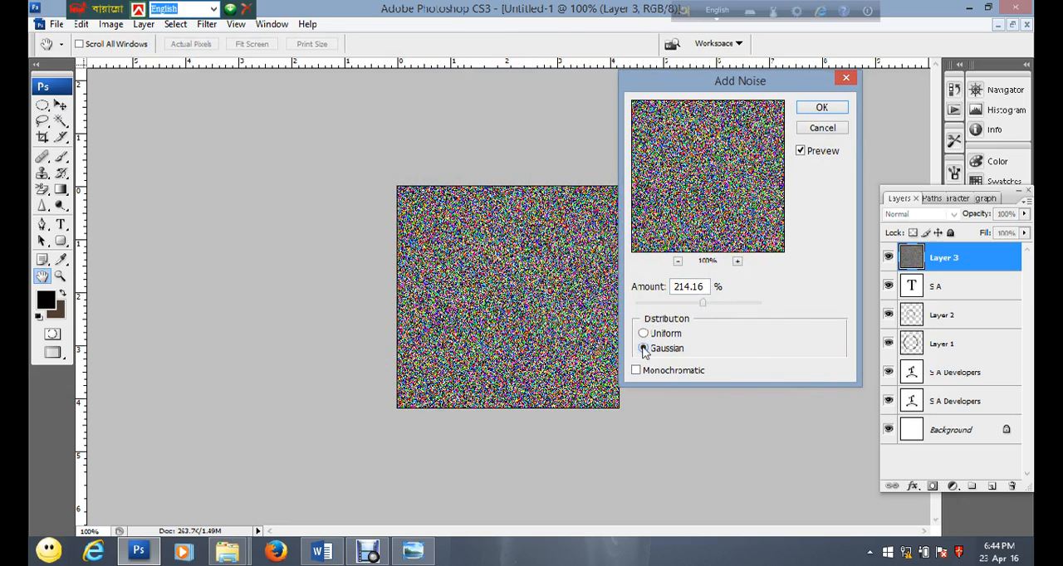
{"action": "left_click", "coordinate": [642, 333]}
{"action": "left_click_drag", "start_coordinate": [703, 303], "coordinate": [681, 307]}
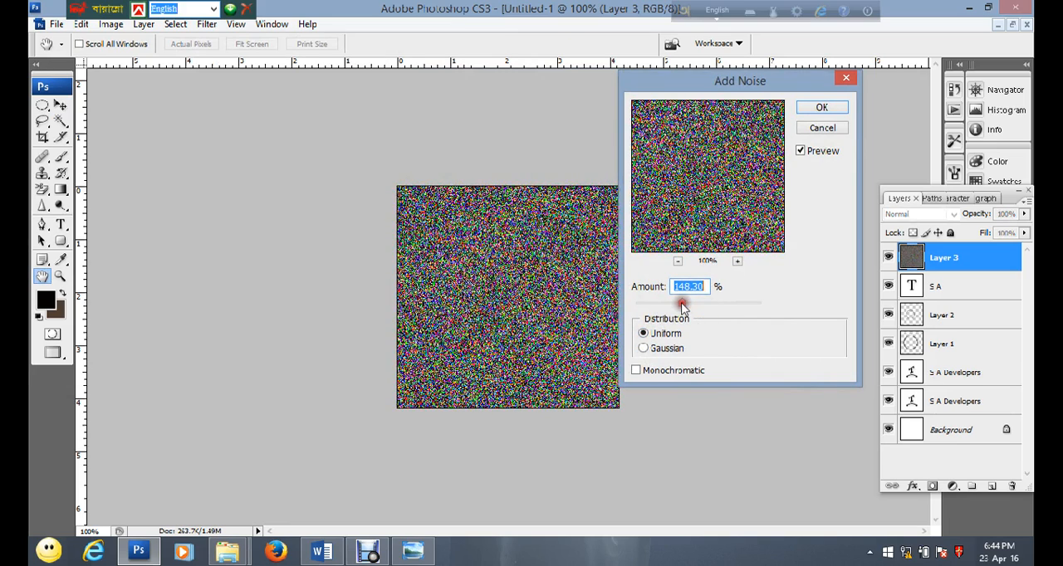
{"action": "left_click", "coordinate": [819, 107]}
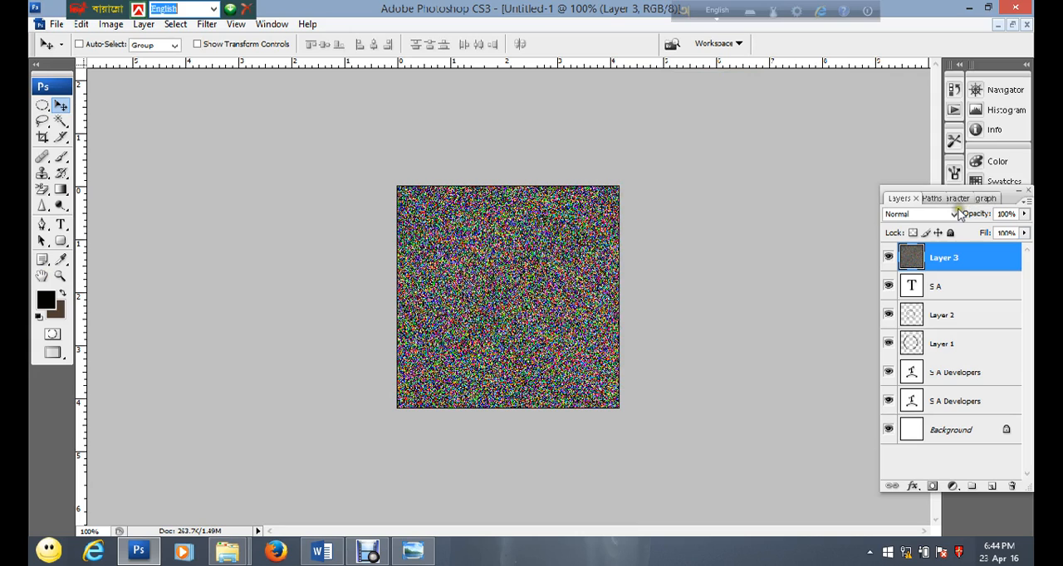
{"action": "left_click", "coordinate": [954, 214]}
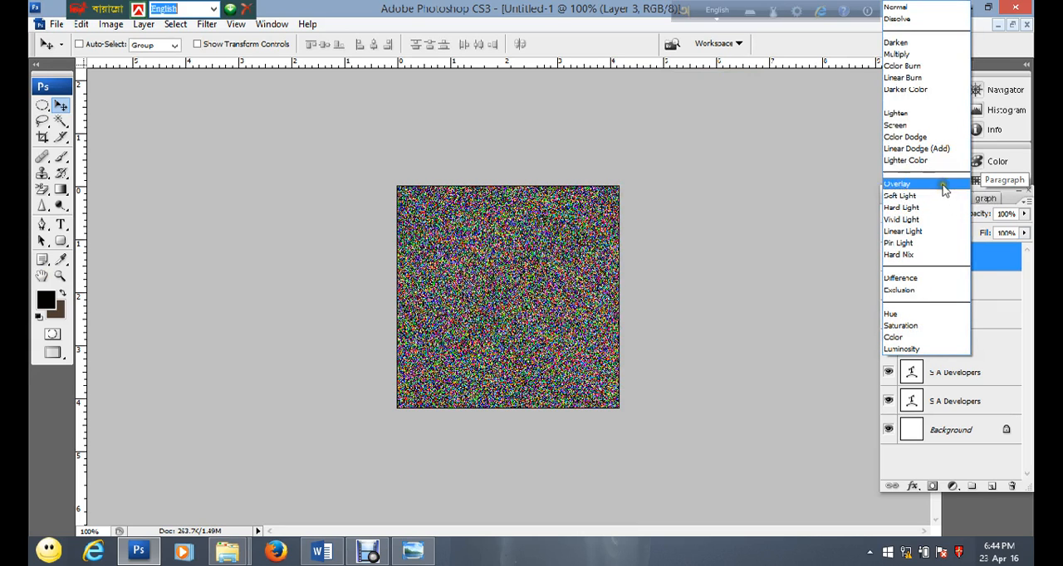
{"action": "left_click", "coordinate": [900, 124]}
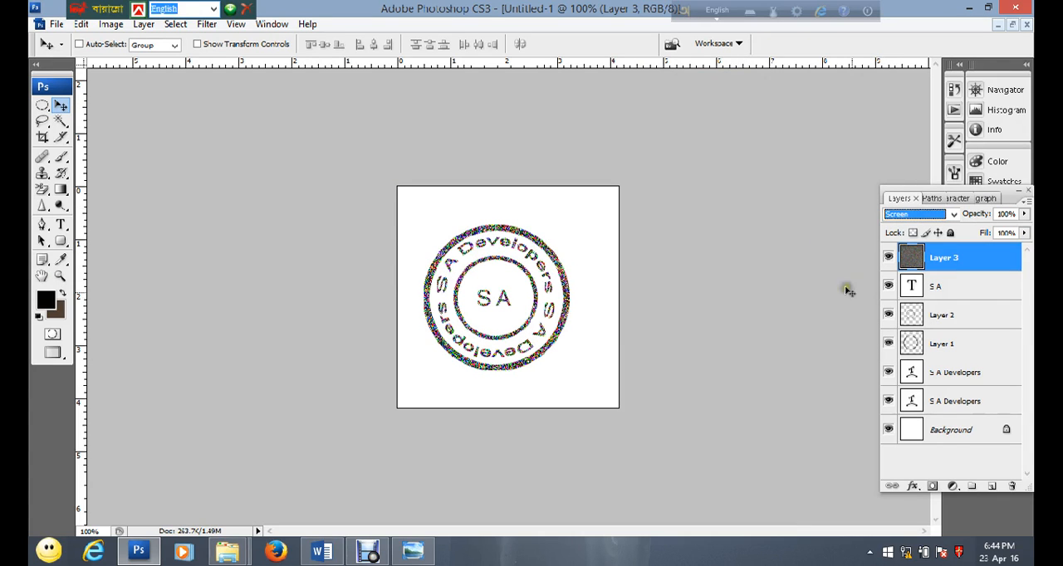
Select all layers above the Background together and shift the whole seal slightly right to centre it on the canvas
{"action": "left_click", "coordinate": [956, 289], "text": "shift"}
{"action": "left_click", "coordinate": [942, 320], "text": "shift"}
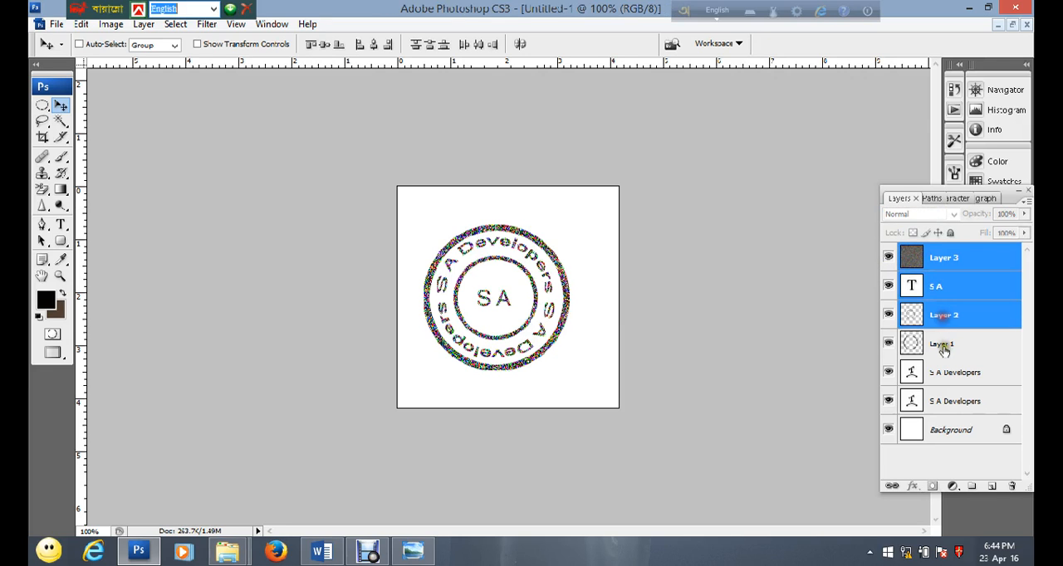
{"action": "left_click", "coordinate": [944, 347], "text": "shift"}
{"action": "left_click", "coordinate": [953, 374], "text": "shift"}
{"action": "left_click", "coordinate": [947, 402], "text": "shift"}
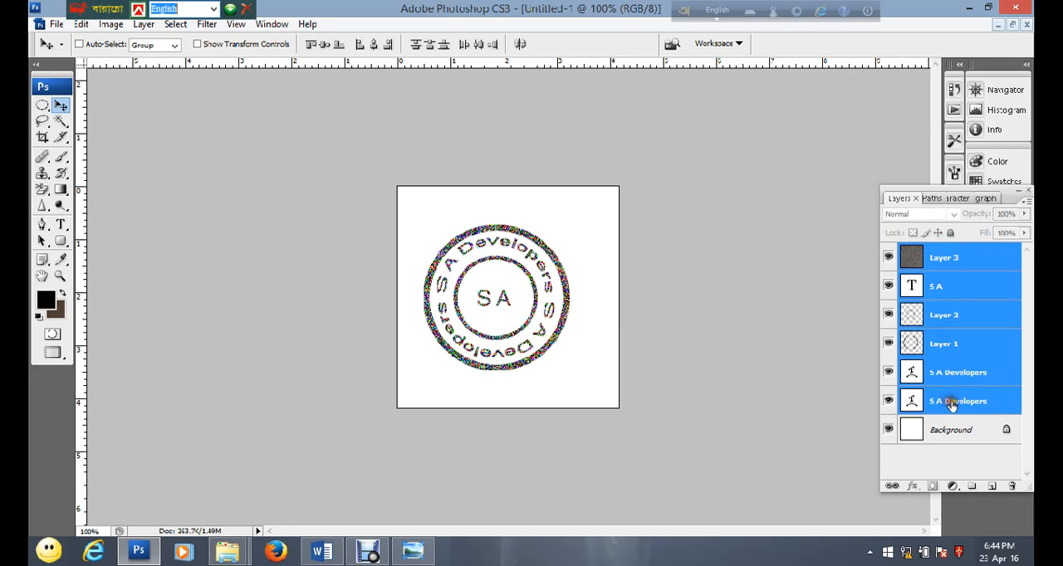
{"action": "mouse_move", "coordinate": [518, 262]}
{"action": "left_mouse_down"}
{"action": "mouse_move", "coordinate": [555, 270]}
{"action": "mouse_move", "coordinate": [516, 267]}
{"action": "mouse_move", "coordinate": [526, 262]}
{"action": "left_mouse_up"}
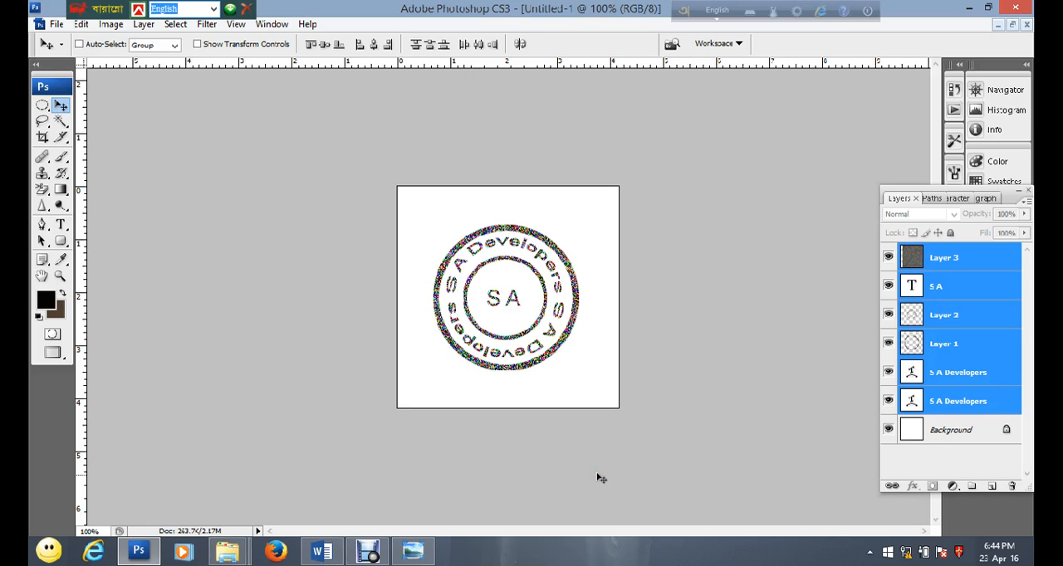
Switch to the Photshop.docx document in Word to show the channel links and tutorial title
{"action": "left_click", "coordinate": [321, 552]}
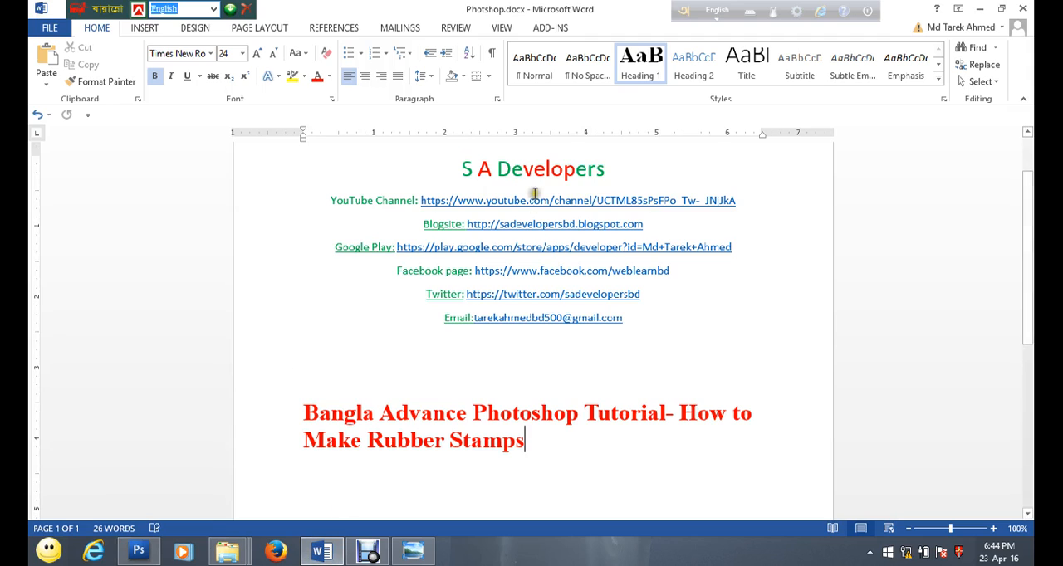